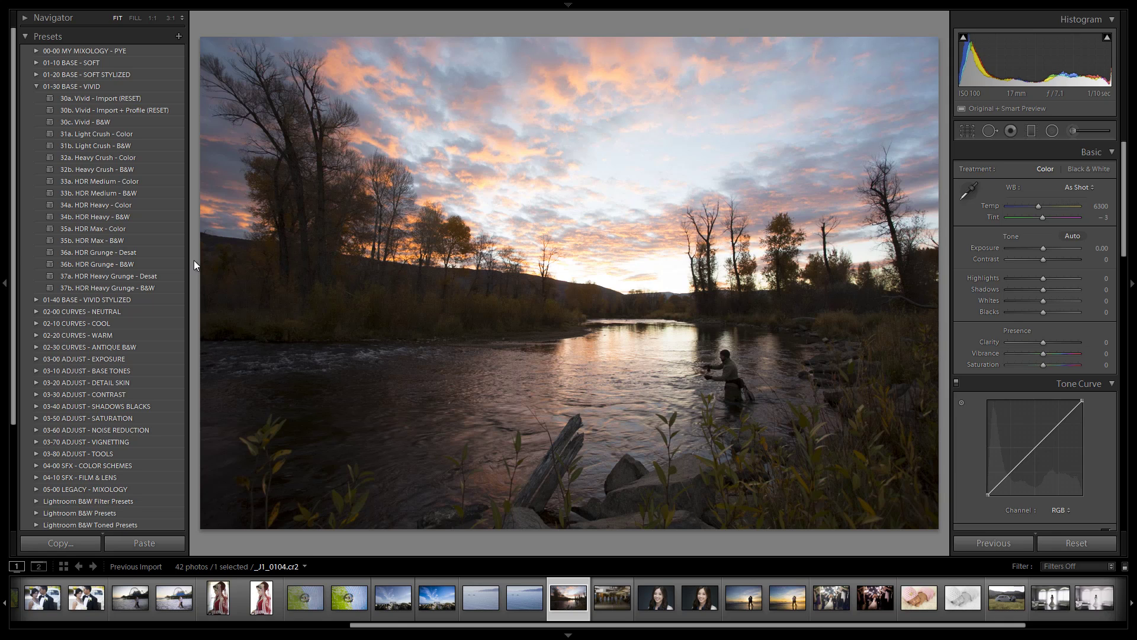
Inspect the photo's camera info overlay and the river water at full size
{"action": "key", "text": "i"}
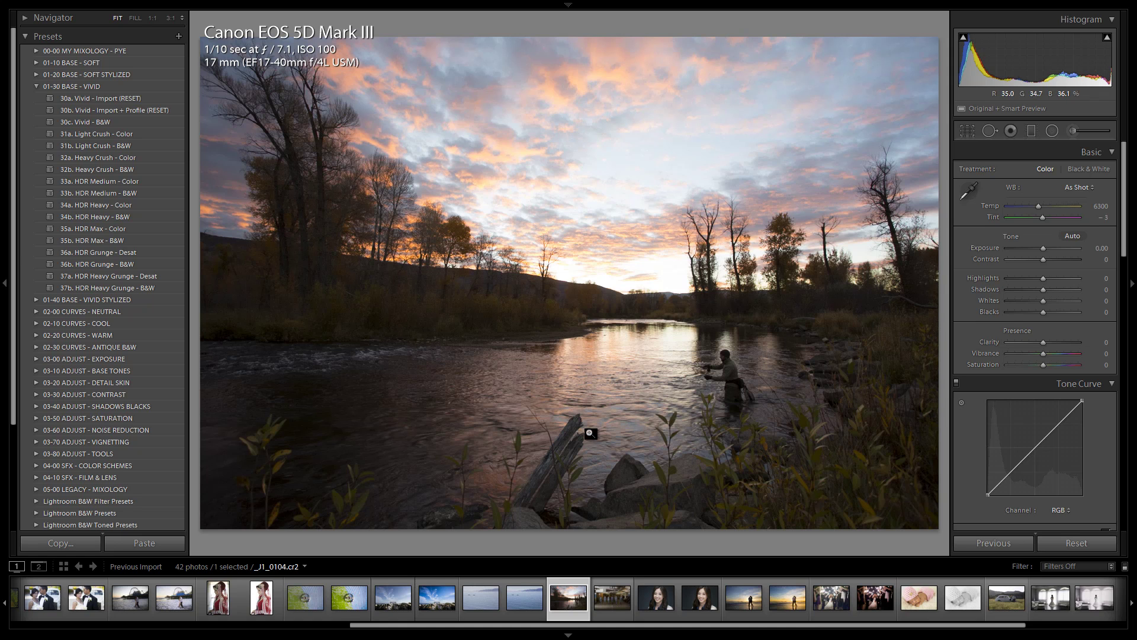
{"action": "left_click", "coordinate": [424, 437]}
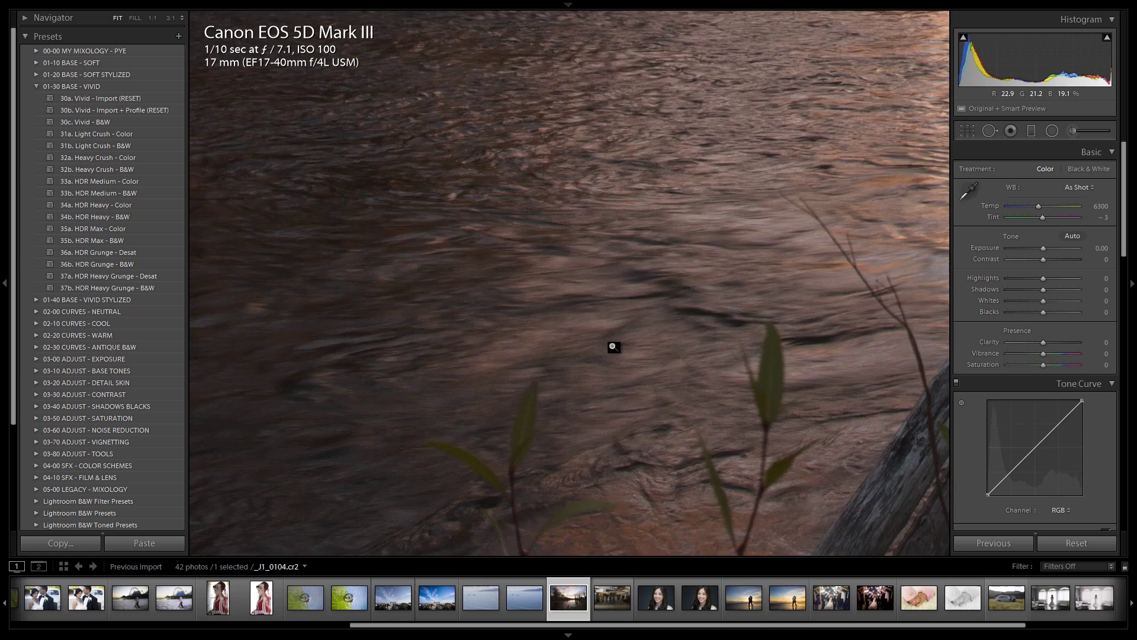
{"action": "left_click", "coordinate": [612, 345]}
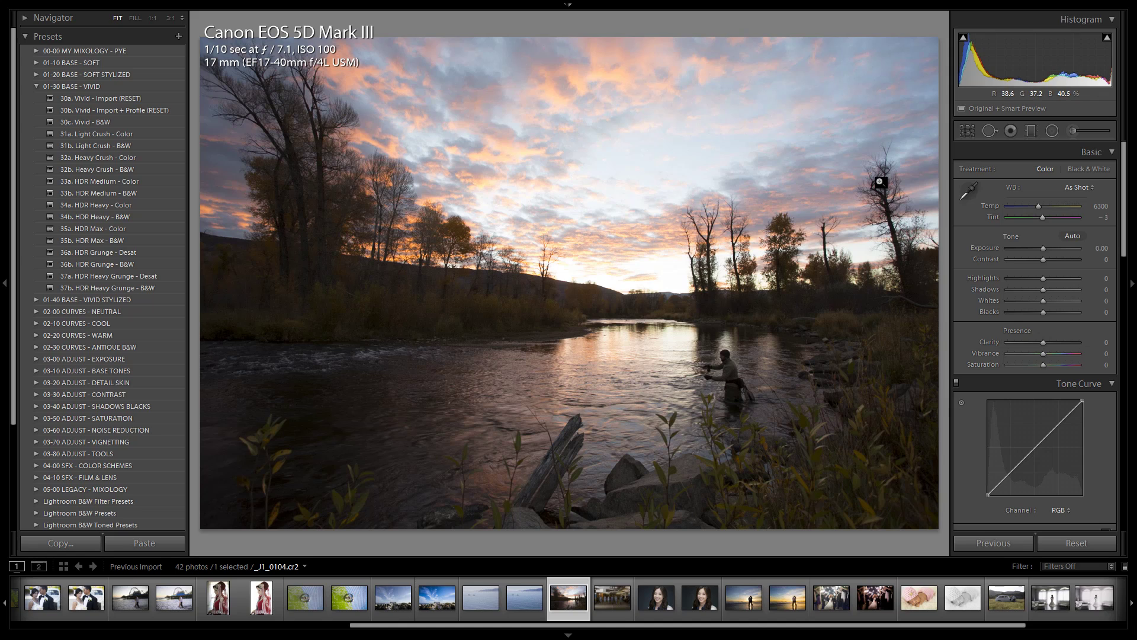
{"action": "key", "text": "i"}
{"action": "key", "text": "i"}
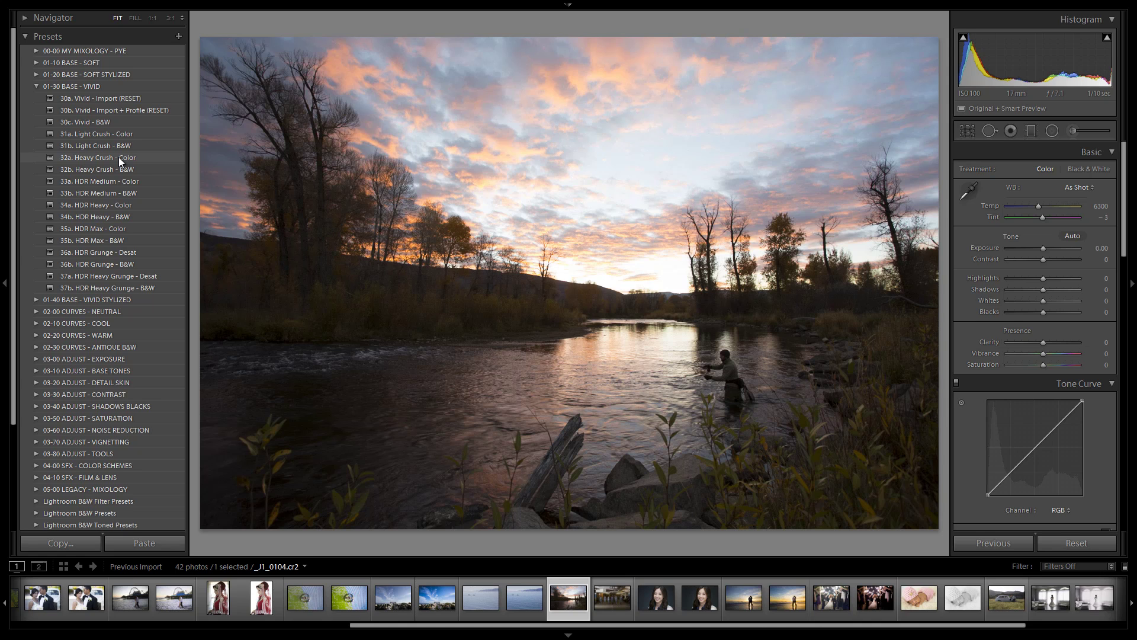
Compare the 33a, 30b, 30a and 35a presets, then settle on 34a. HDR Heavy - Color
{"action": "left_click", "coordinate": [115, 180]}
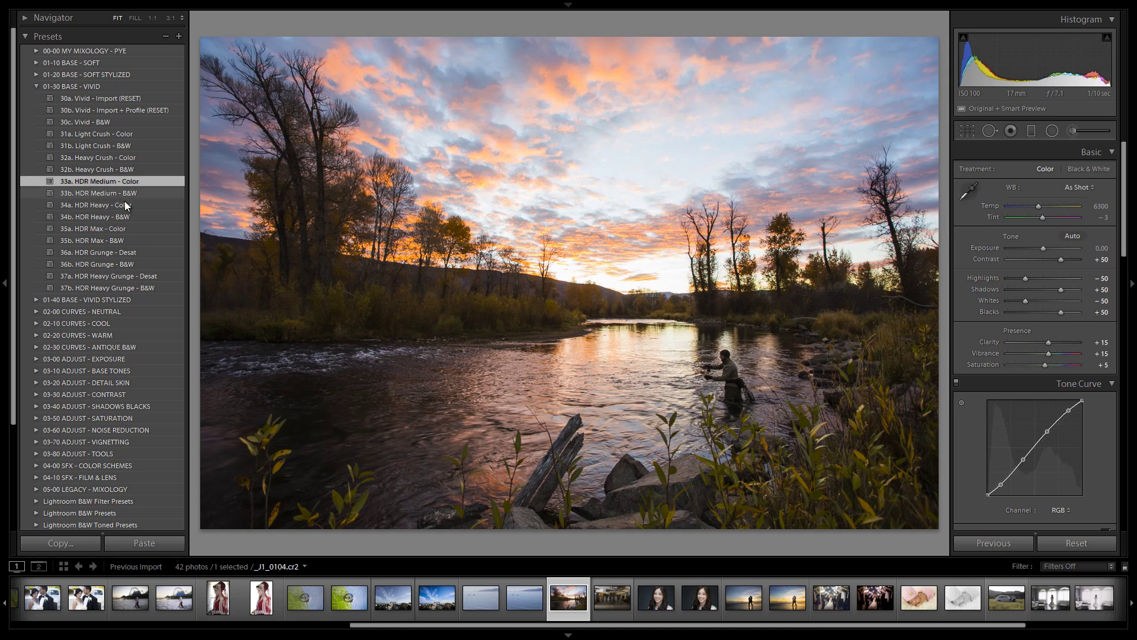
{"action": "left_click", "coordinate": [106, 110]}
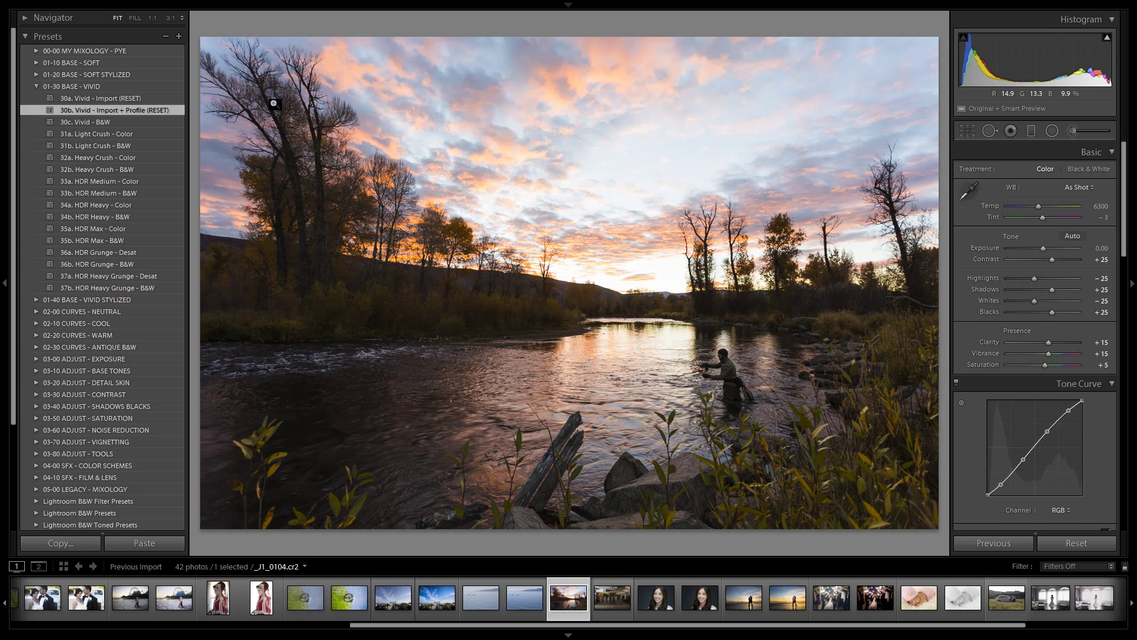
{"action": "left_click", "coordinate": [138, 98]}
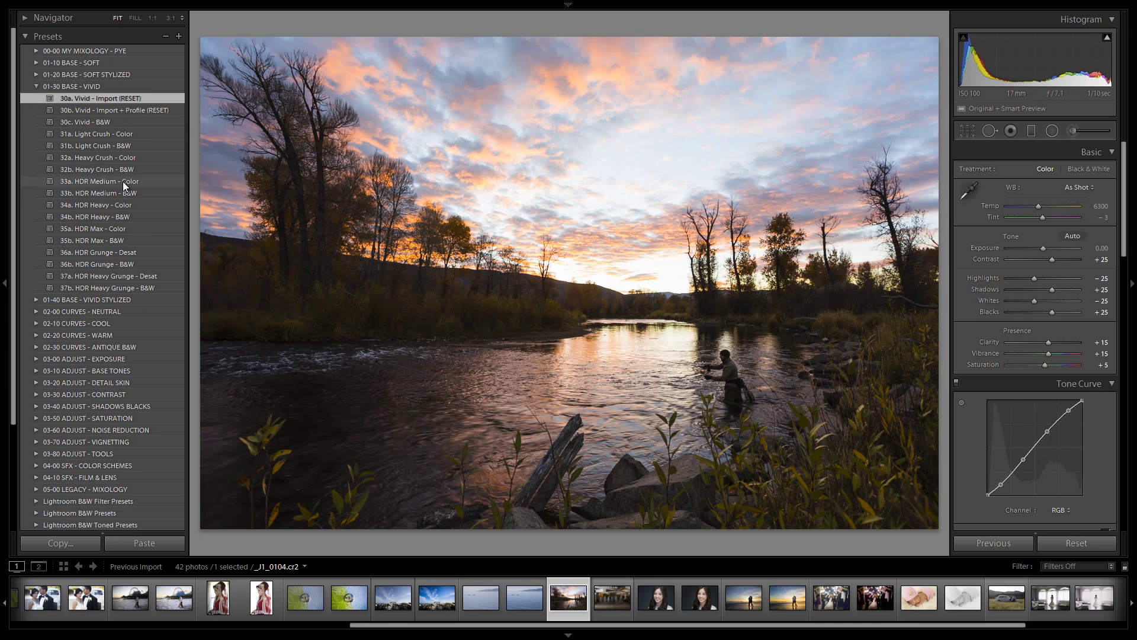
{"action": "left_click", "coordinate": [122, 181]}
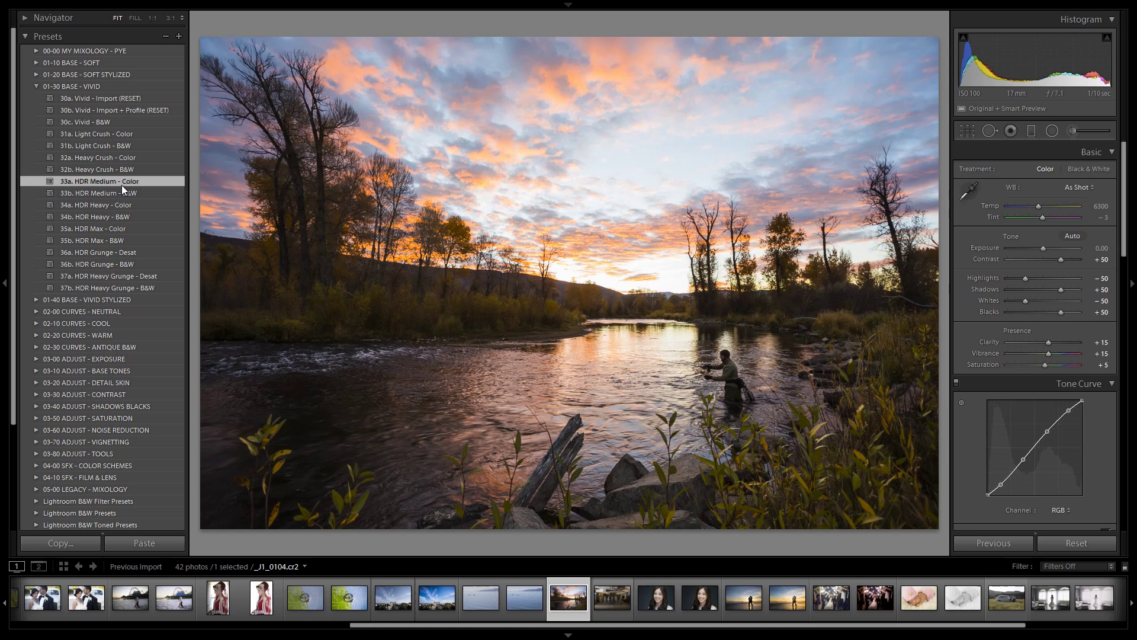
{"action": "left_click", "coordinate": [119, 205]}
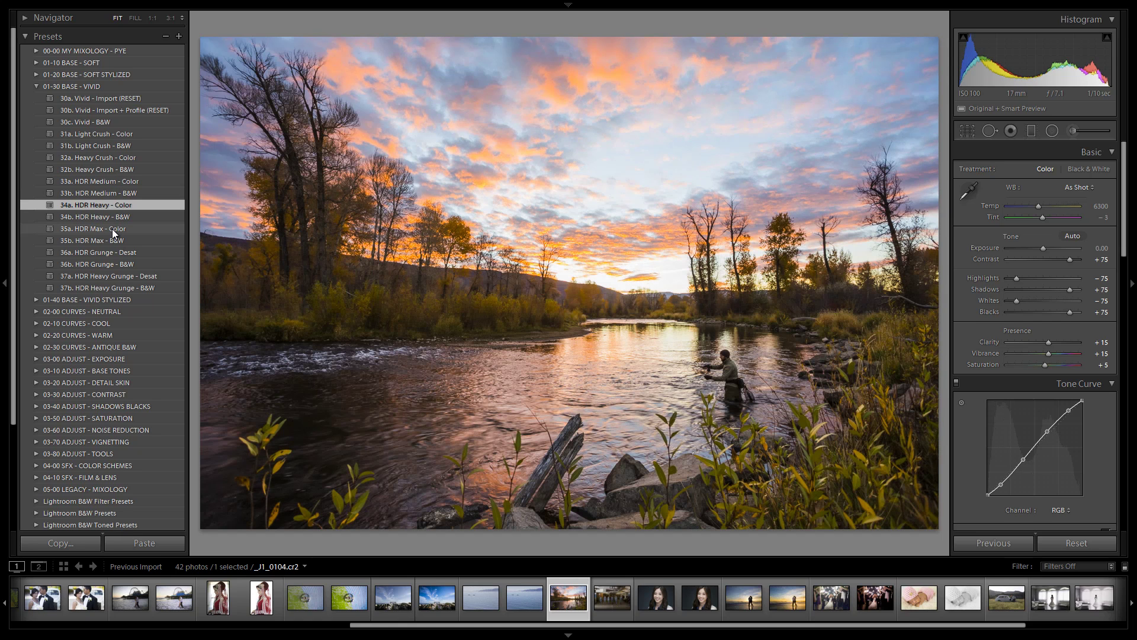
{"action": "left_click", "coordinate": [112, 228]}
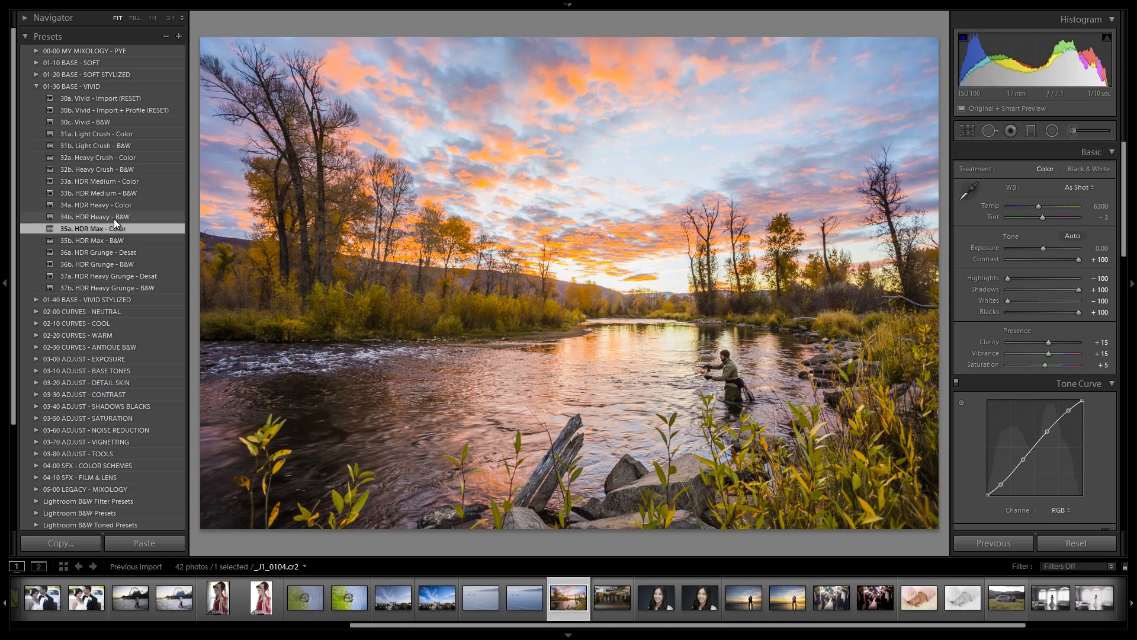
{"action": "left_click", "coordinate": [125, 204]}
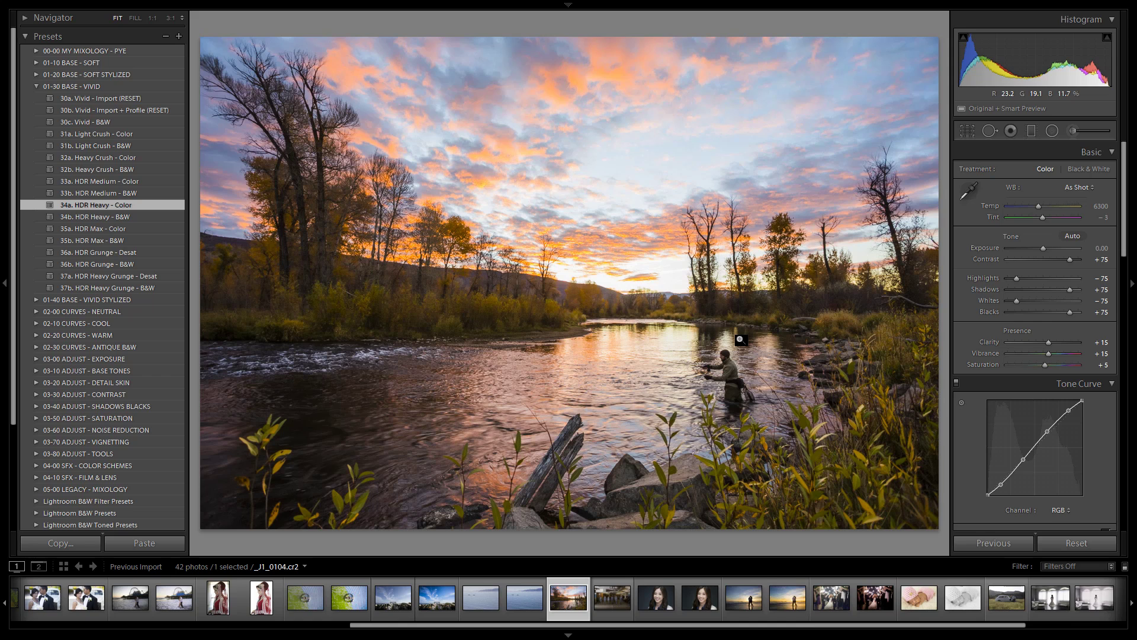
Compare the edit against the original, then raise Exposure to +0.20
{"action": "key", "text": "backslash"}
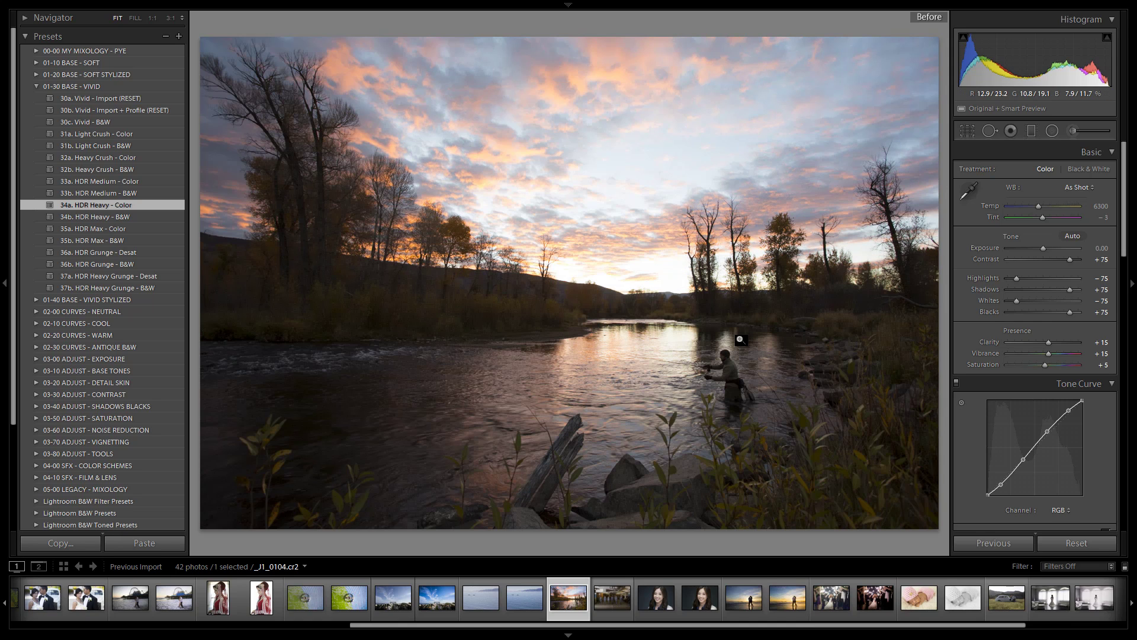
{"action": "key", "text": "backslash"}
{"action": "key", "text": "backslash"}
{"action": "key", "text": "backslash"}
{"action": "key", "text": "backslash"}
{"action": "key", "text": "backslash"}
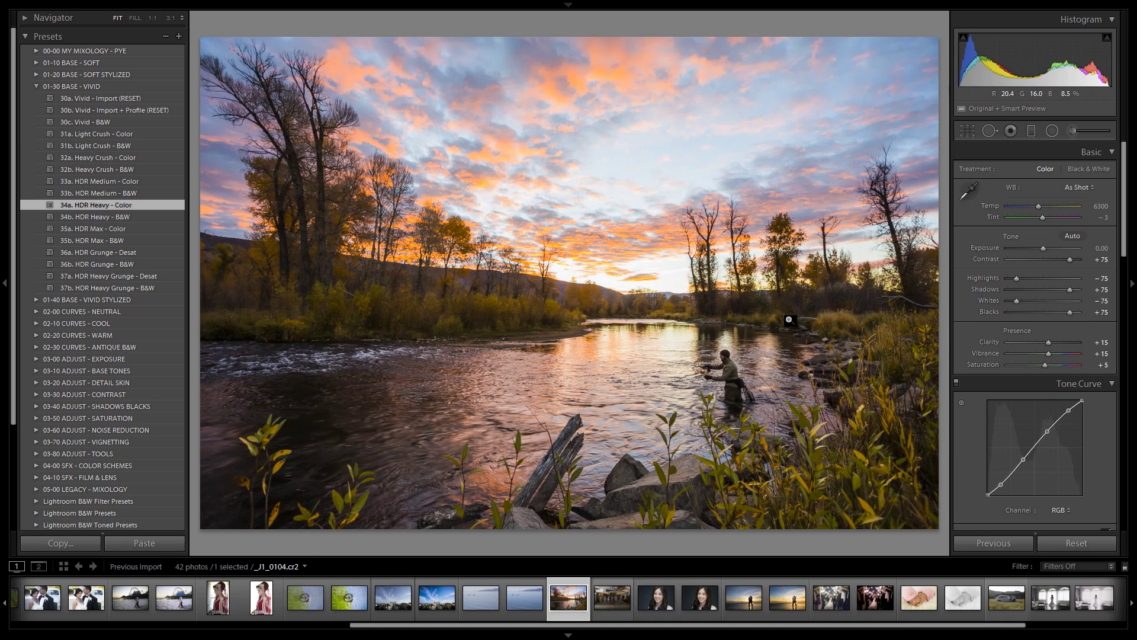
{"action": "key", "text": "Up"}
{"action": "key", "text": "Up"}
{"action": "key", "text": "Up"}
{"action": "key", "text": "Up"}
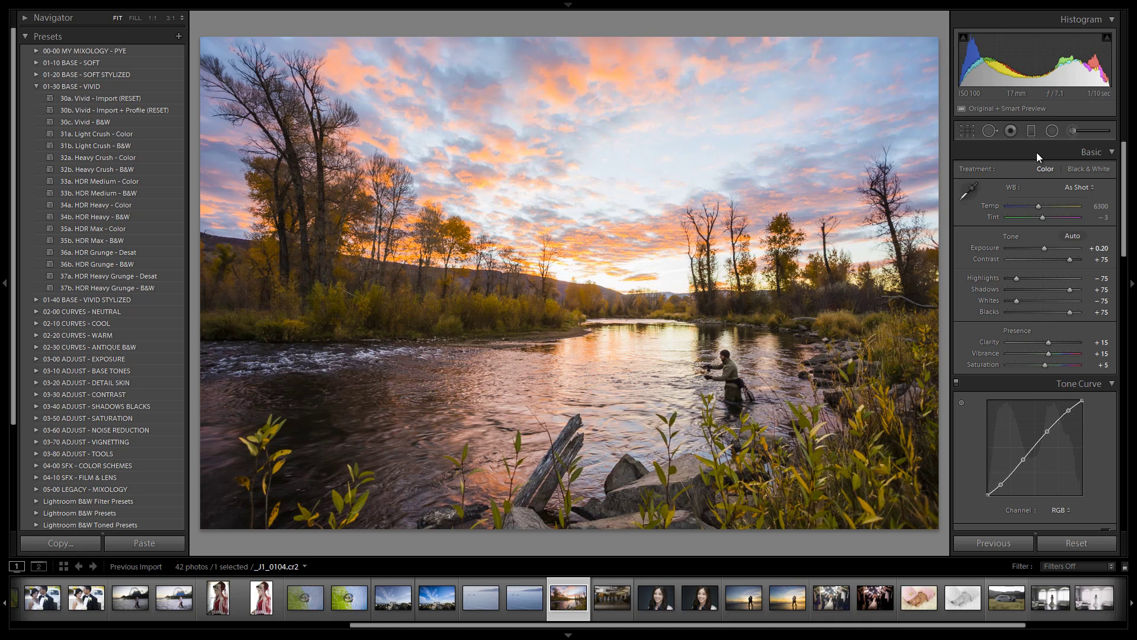
Darken the upper sky with a 03 Burn (Darken) graduated filter at Exposure -0.40
{"action": "left_click", "coordinate": [1034, 133]}
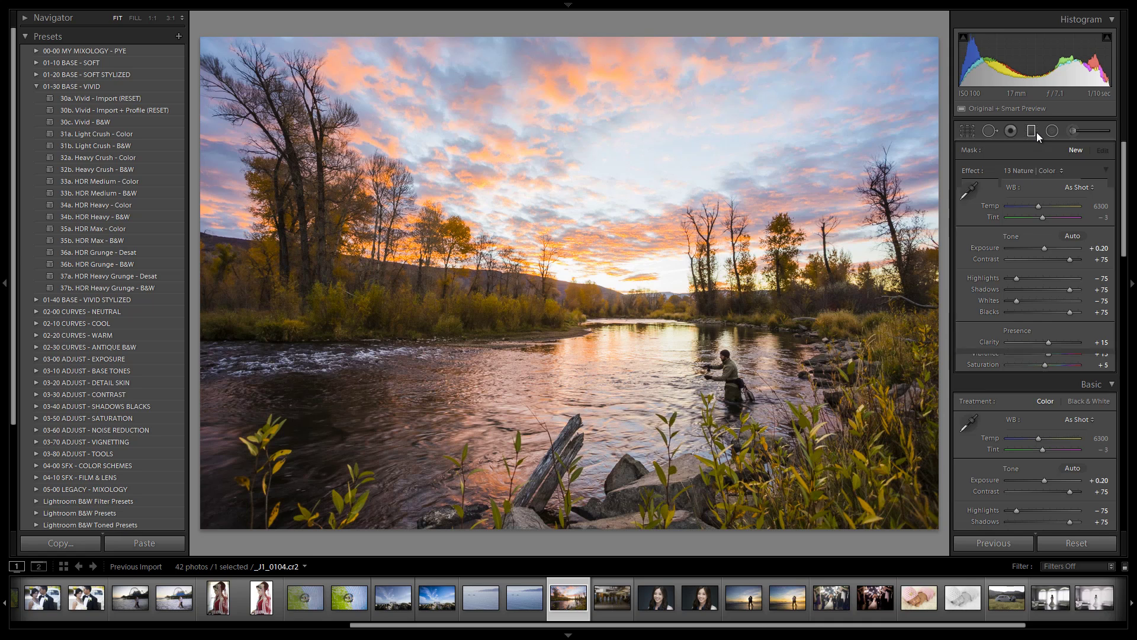
{"action": "left_click", "coordinate": [1025, 170]}
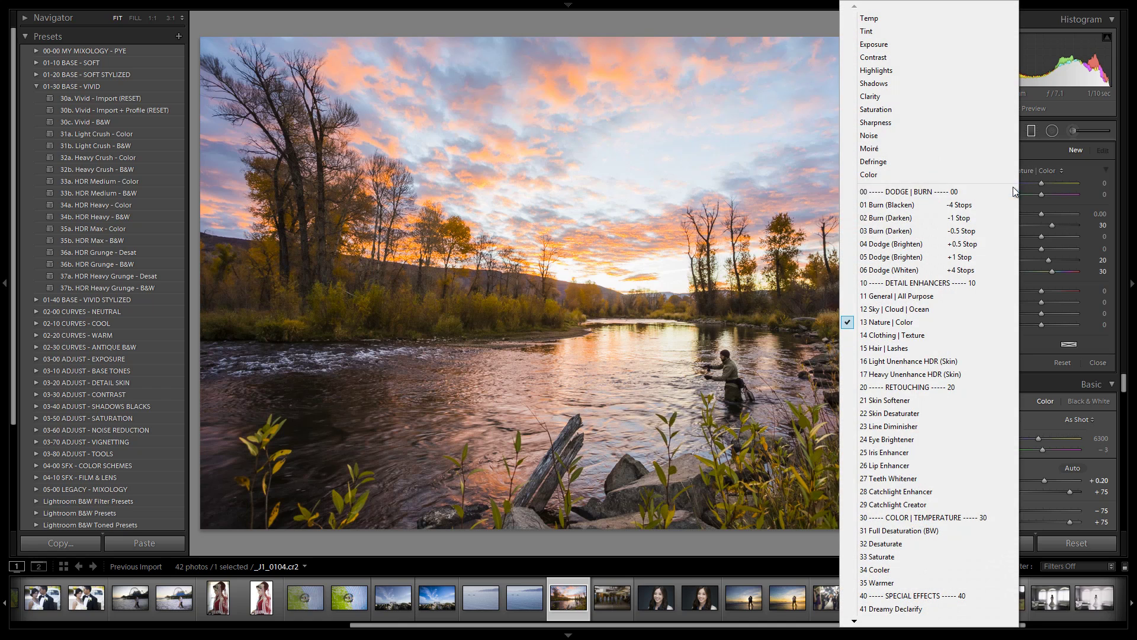
{"action": "left_click", "coordinate": [971, 231]}
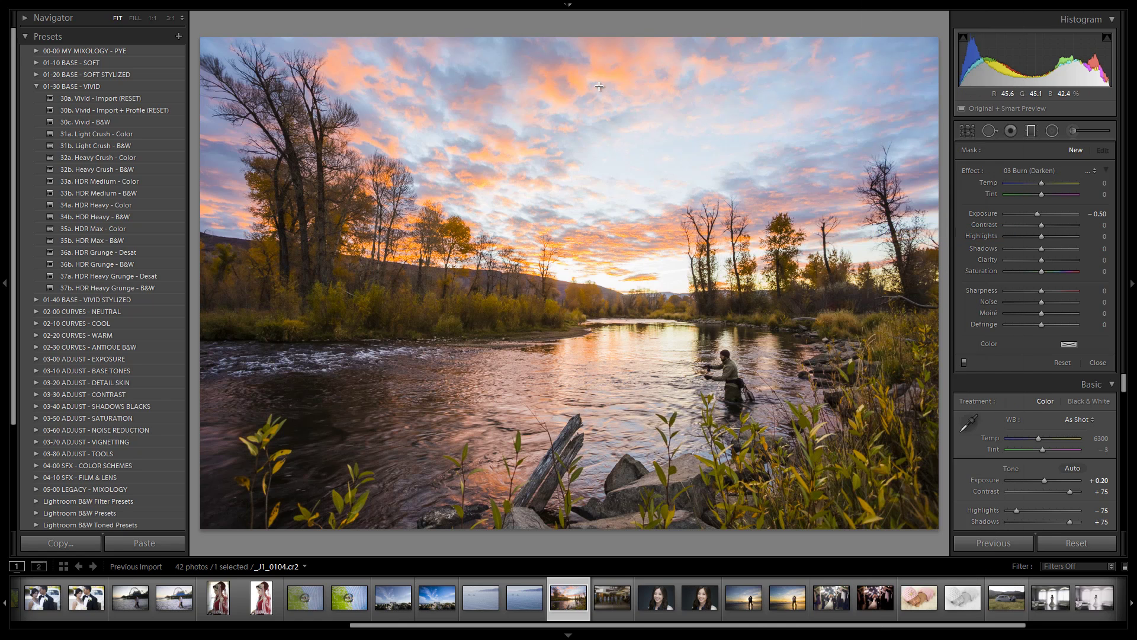
{"action": "left_click_drag", "start_coordinate": [578, 93], "coordinate": [577, 360]}
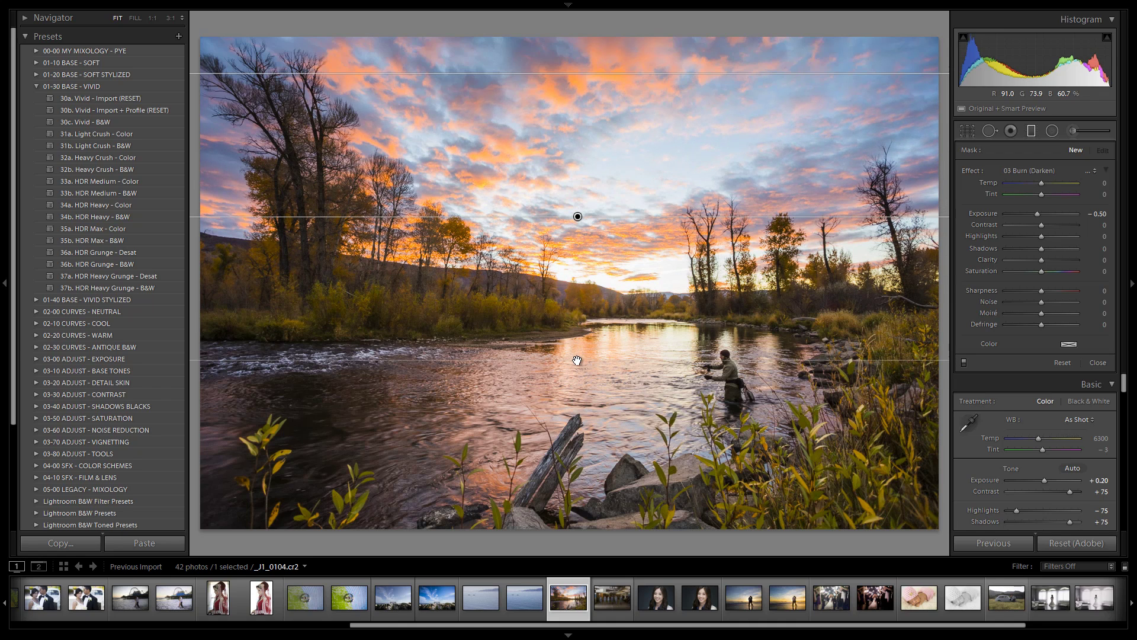
{"action": "left_click_drag", "start_coordinate": [577, 217], "coordinate": [600, 216]}
{"action": "key", "text": "Delete"}
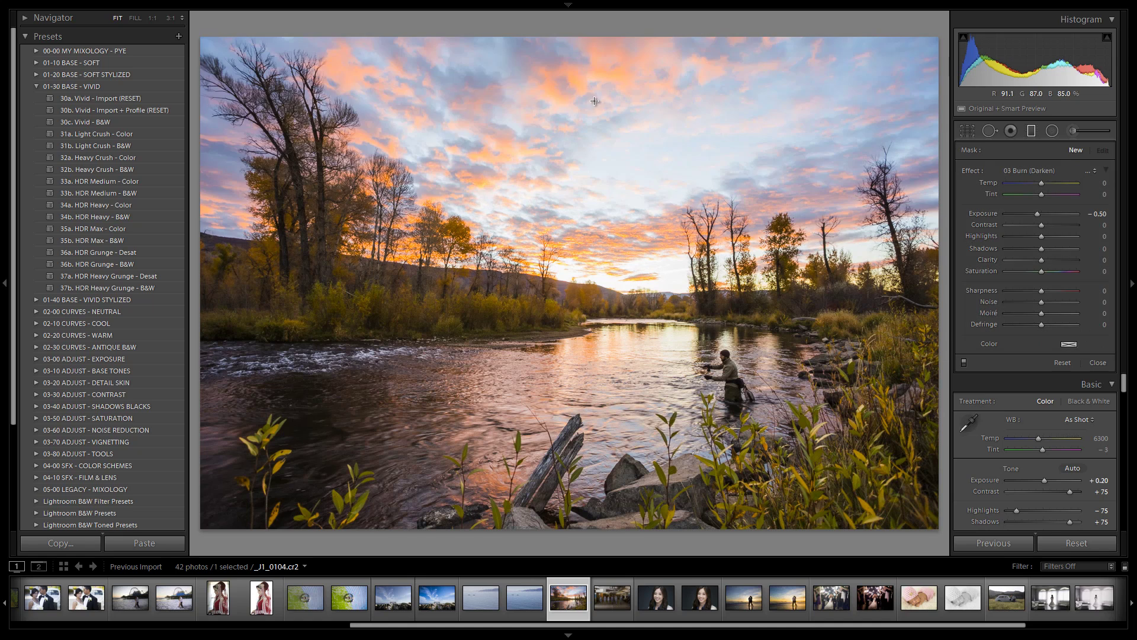
{"action": "left_click_drag", "start_coordinate": [615, 133], "coordinate": [617, 360]}
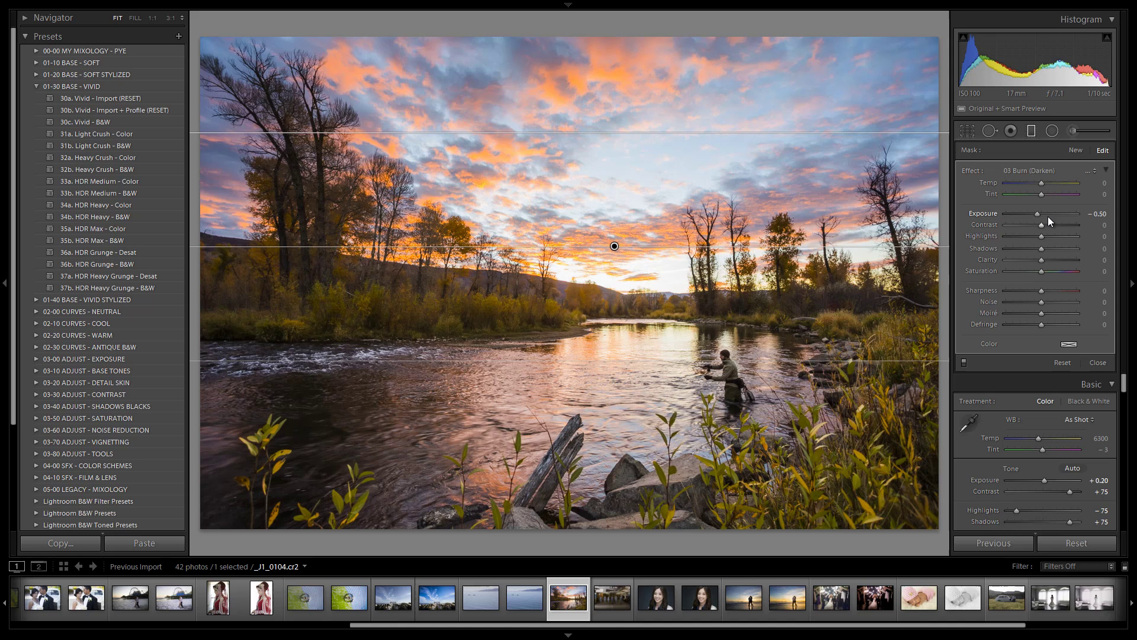
{"action": "key", "text": "Up"}
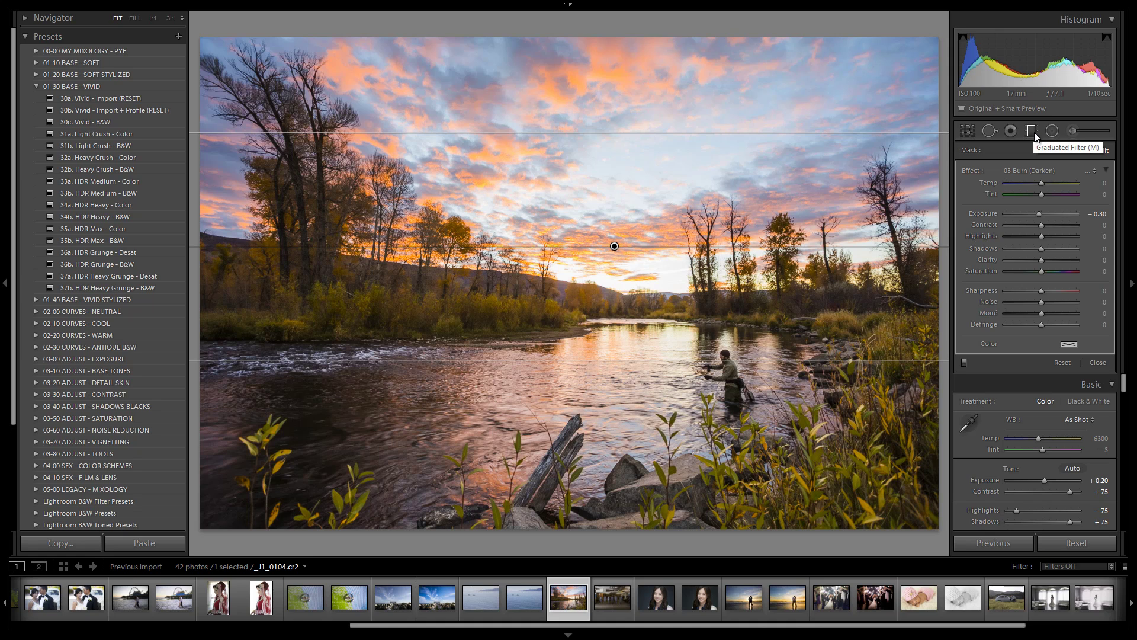
Add a second burn gradient up from the bottom foreground at Exposure -0.30
{"action": "left_click", "coordinate": [1076, 150]}
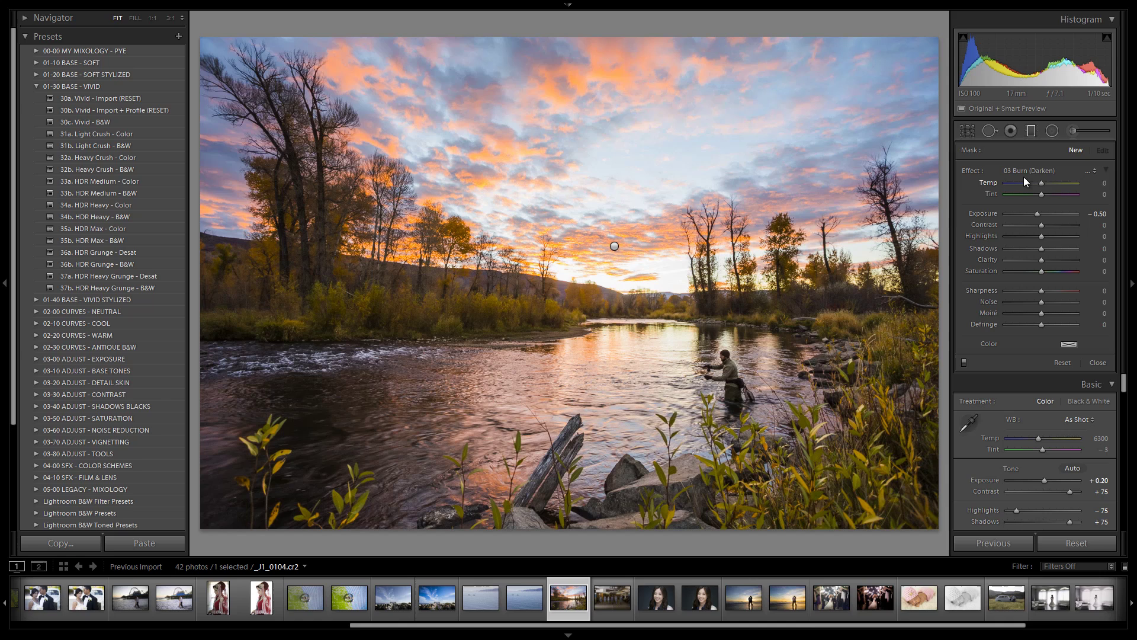
{"action": "left_click_drag", "start_coordinate": [581, 536], "coordinate": [587, 376]}
{"action": "left_click_drag", "start_coordinate": [861, 453], "coordinate": [860, 452]}
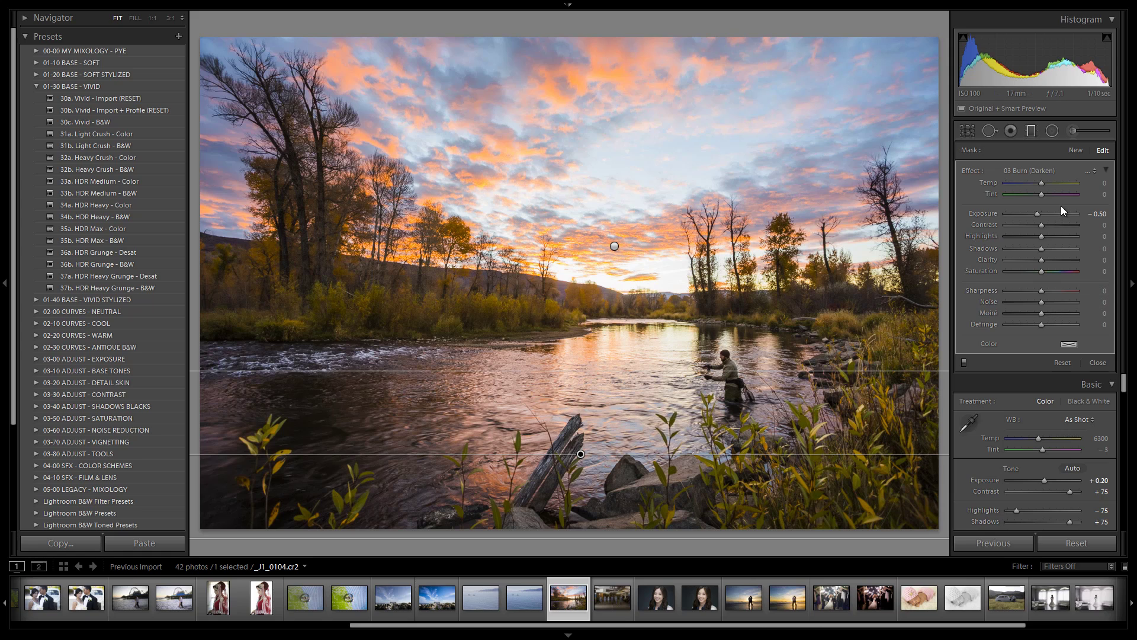
{"action": "key", "text": "Up"}
{"action": "key", "text": "Up"}
Paint a 13 Nature | Color brush effect over the lower-left river
{"action": "left_click", "coordinate": [1075, 137]}
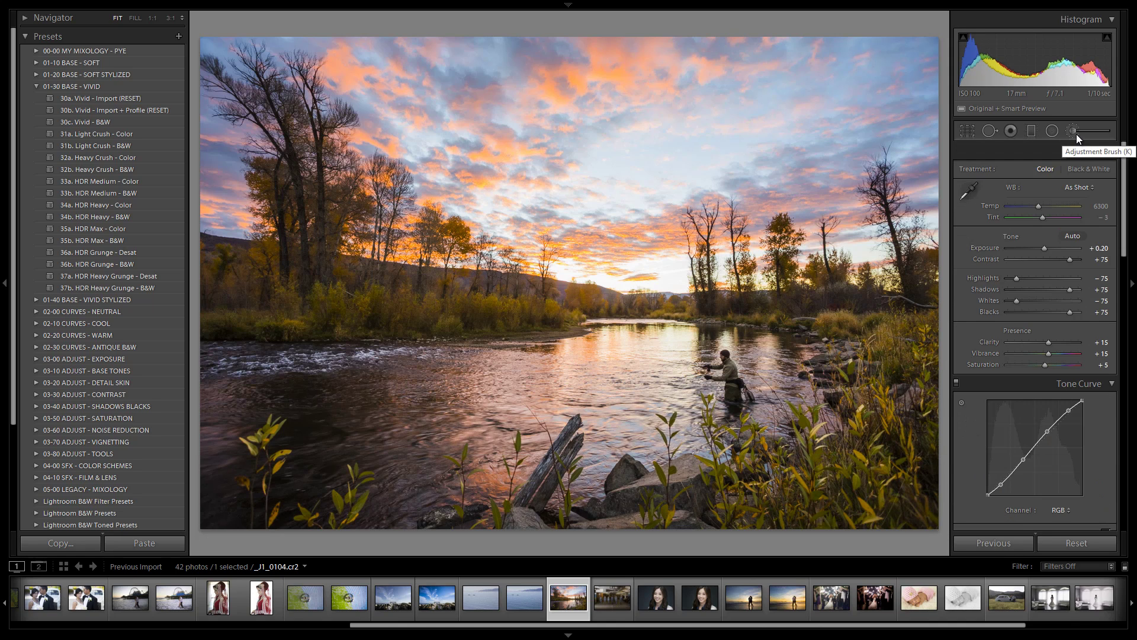
{"action": "left_click", "coordinate": [1054, 170]}
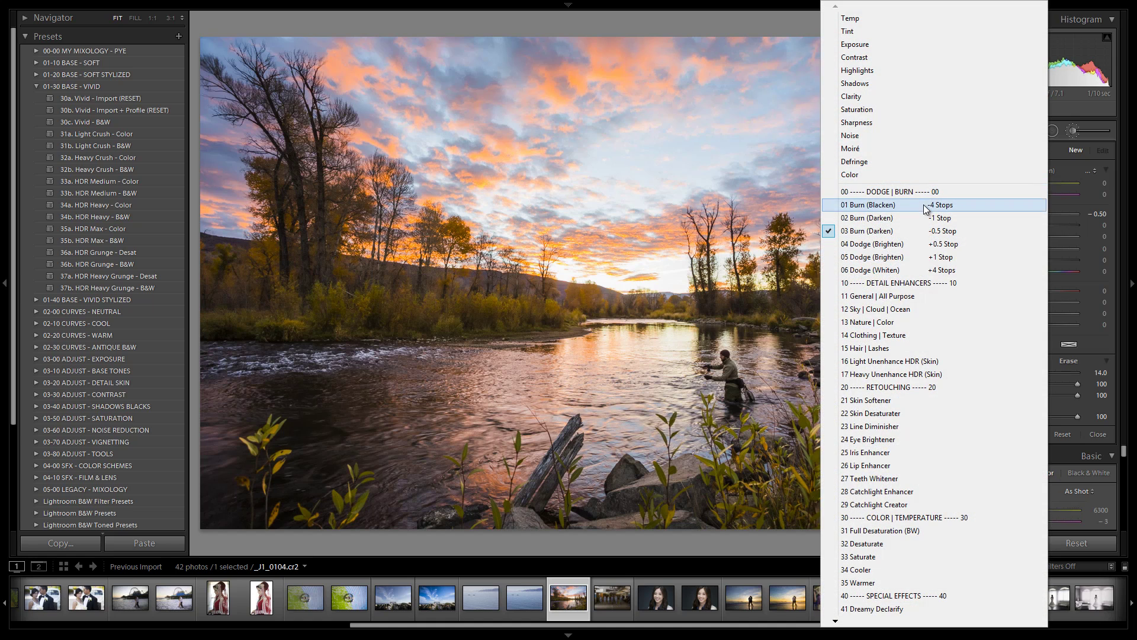
{"action": "left_click", "coordinate": [887, 321]}
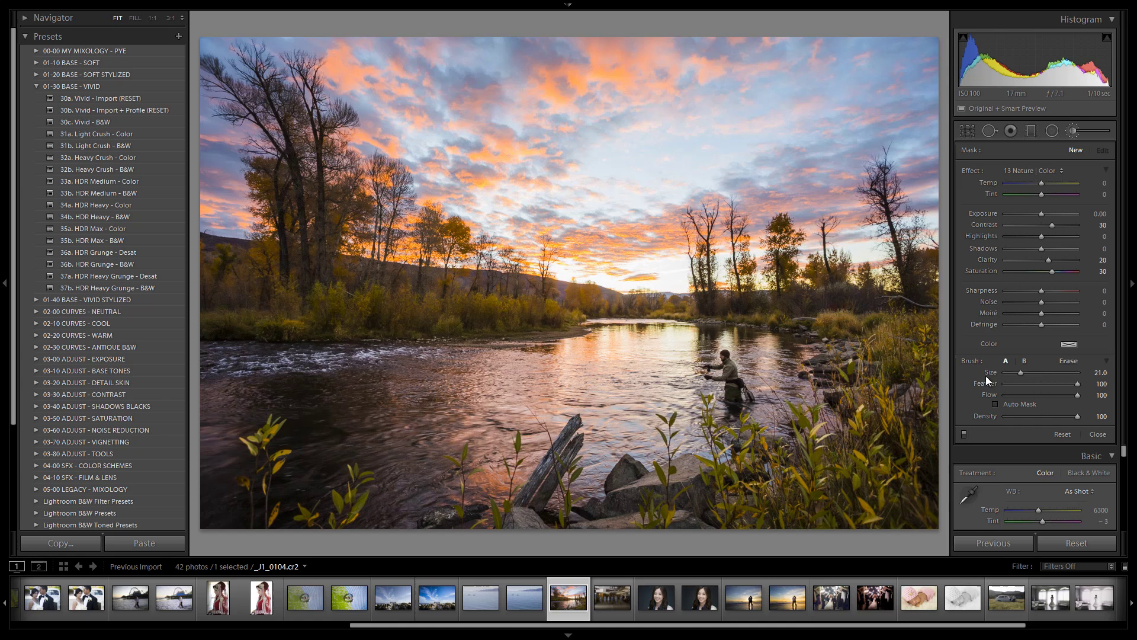
{"action": "left_click_drag", "start_coordinate": [1015, 373], "coordinate": [1021, 372]}
{"action": "key", "text": "bracketleft"}
{"action": "mouse_move", "coordinate": [391, 468]}
{"action": "left_mouse_down"}
{"action": "mouse_move", "coordinate": [310, 356]}
{"action": "mouse_move", "coordinate": [202, 290]}
{"action": "left_mouse_up"}
Shrink the brush down to size 8, switch to erasing, and enlarge it back to 12
{"action": "key", "text": "bracketleft"}
{"action": "key", "text": "bracketleft"}
{"action": "key", "text": "bracketleft"}
{"action": "key", "text": "bracketleft"}
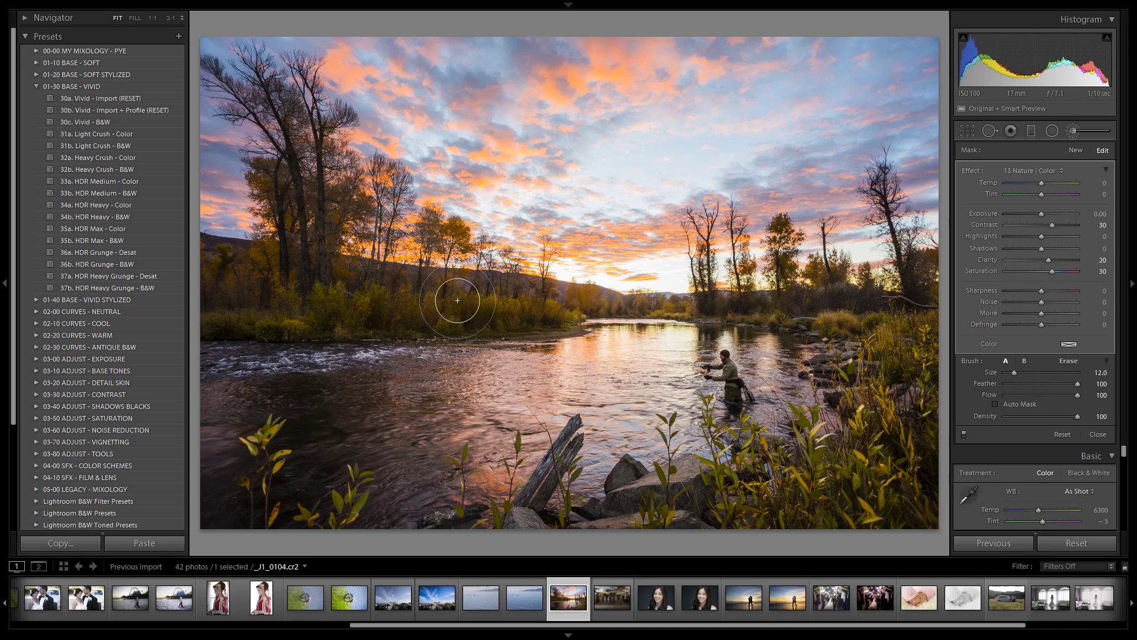
{"action": "key", "text": "bracketleft"}
{"action": "key", "text": "bracketleft"}
{"action": "key", "text": "bracketleft"}
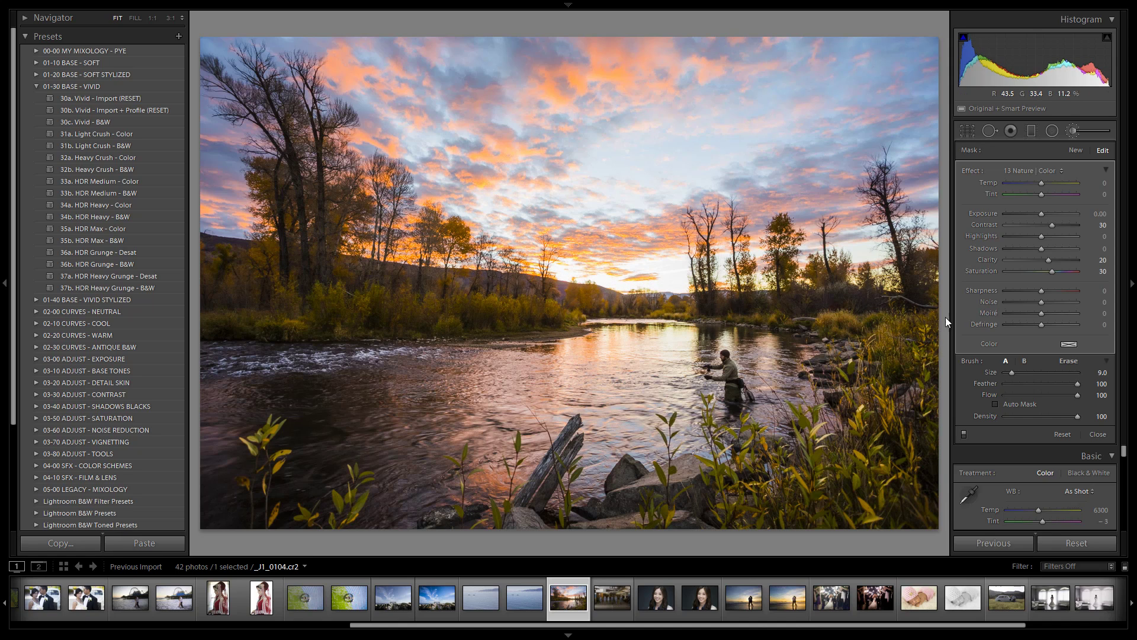
{"action": "key", "text": "bracketleft"}
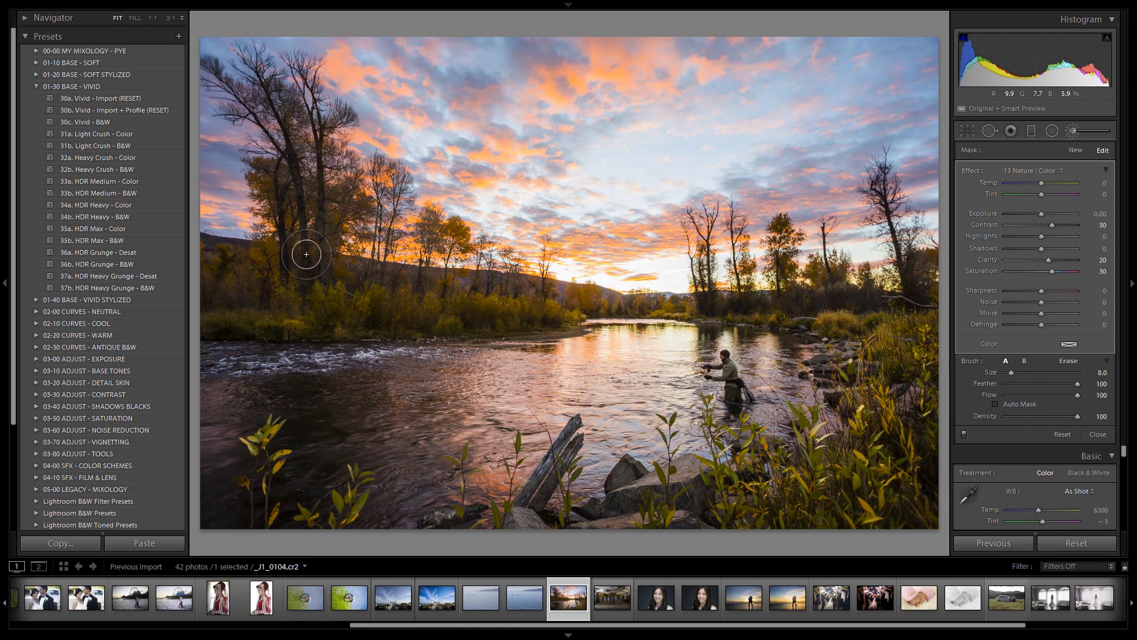
{"action": "key", "text": "alt"}
{"action": "key", "text": "bracketright"}
{"action": "key", "text": "bracketright"}
{"action": "key", "text": "bracketright"}
{"action": "key", "text": "bracketright"}
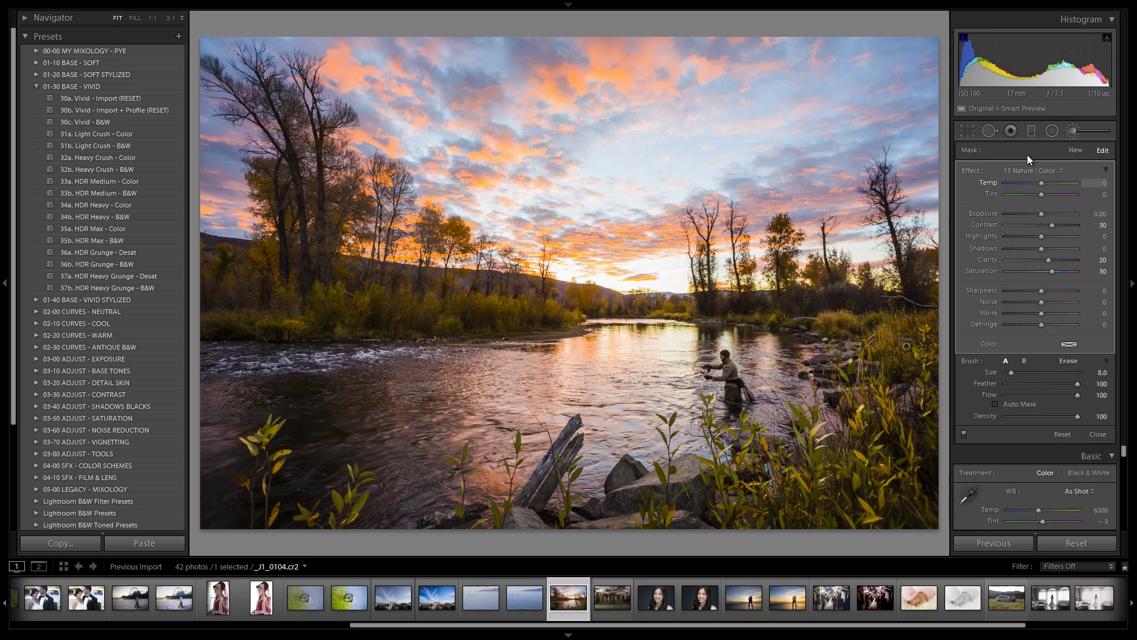
Close the brush and try light, medium and heavy vignettes from 03-70 ADJUST - VIGNETTING
{"action": "left_click", "coordinate": [1070, 132]}
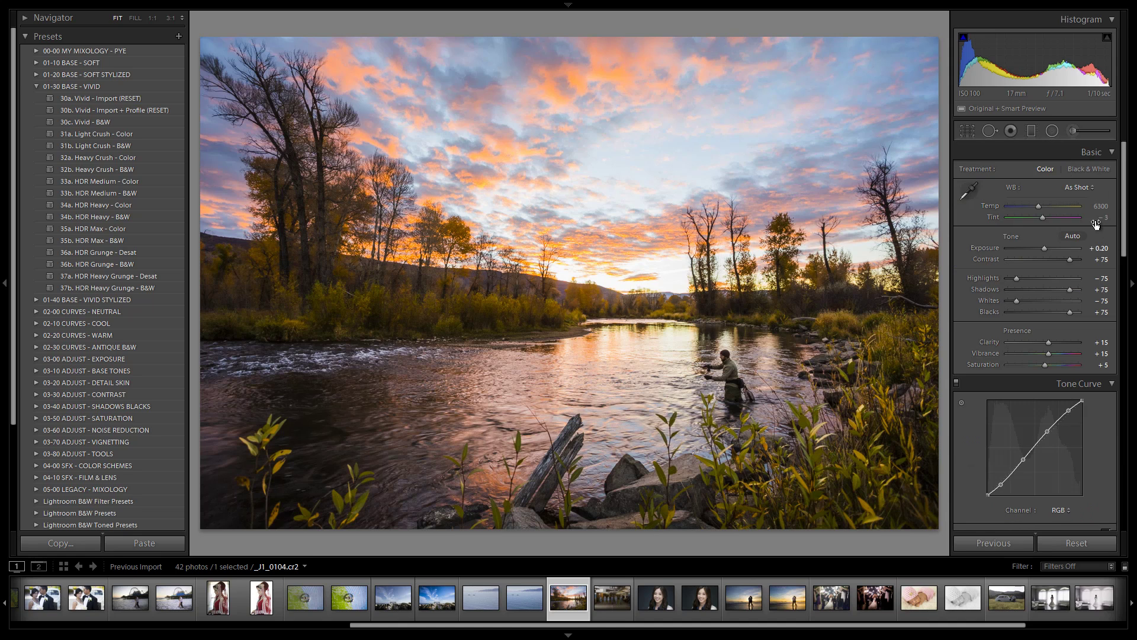
{"action": "left_click", "coordinate": [45, 87]}
{"action": "left_click", "coordinate": [132, 241]}
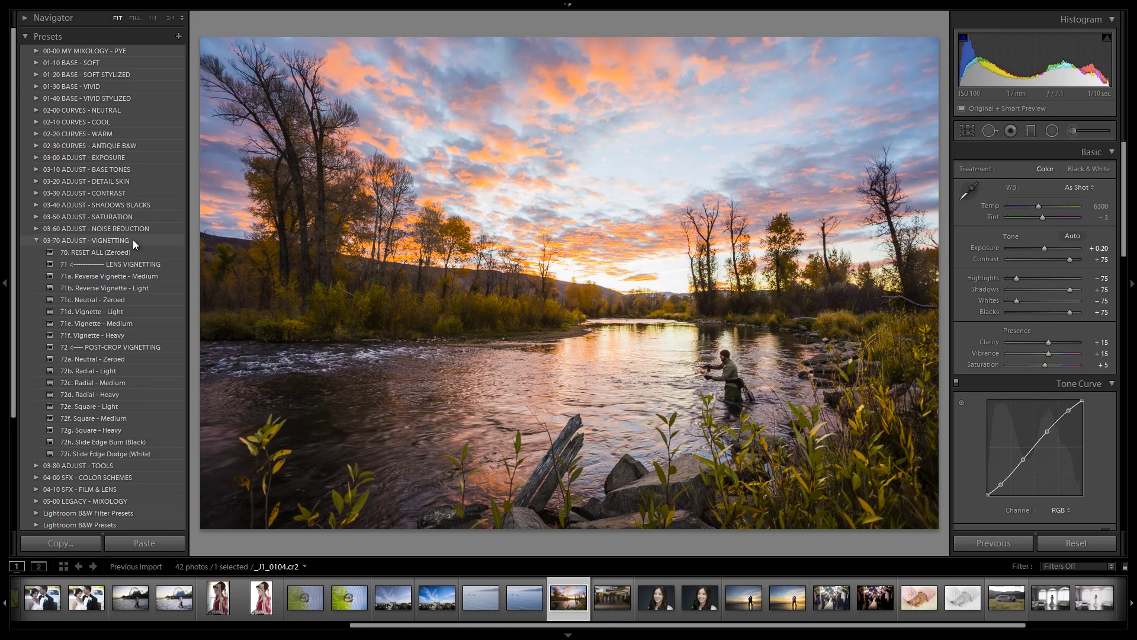
{"action": "left_click", "coordinate": [132, 300]}
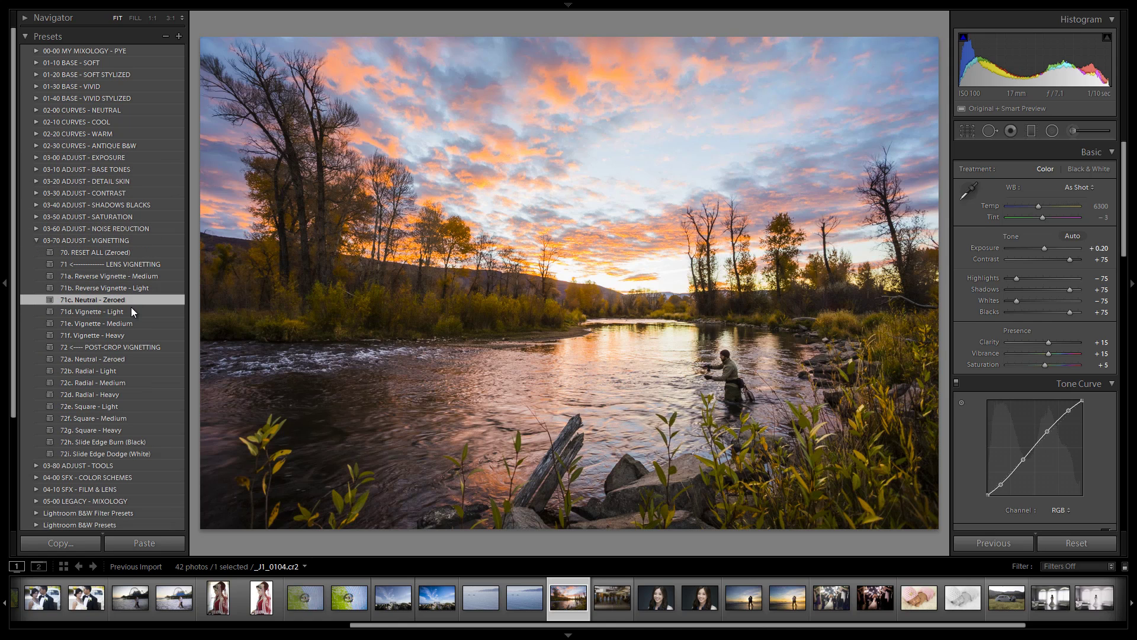
{"action": "left_click", "coordinate": [133, 313]}
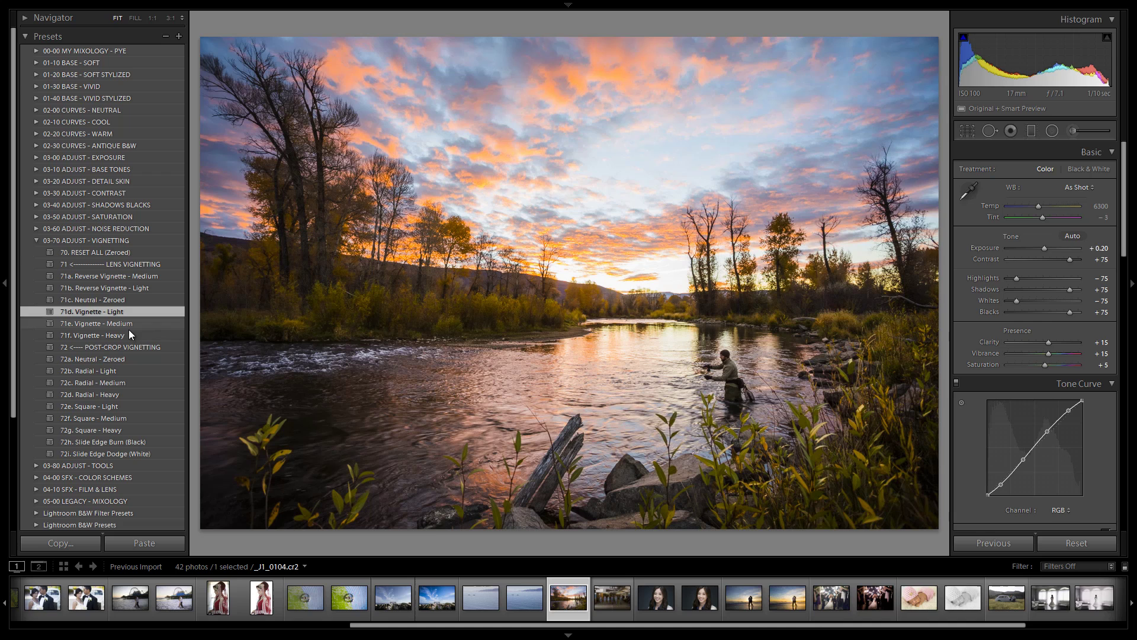
{"action": "left_click", "coordinate": [128, 324]}
{"action": "left_click", "coordinate": [125, 334]}
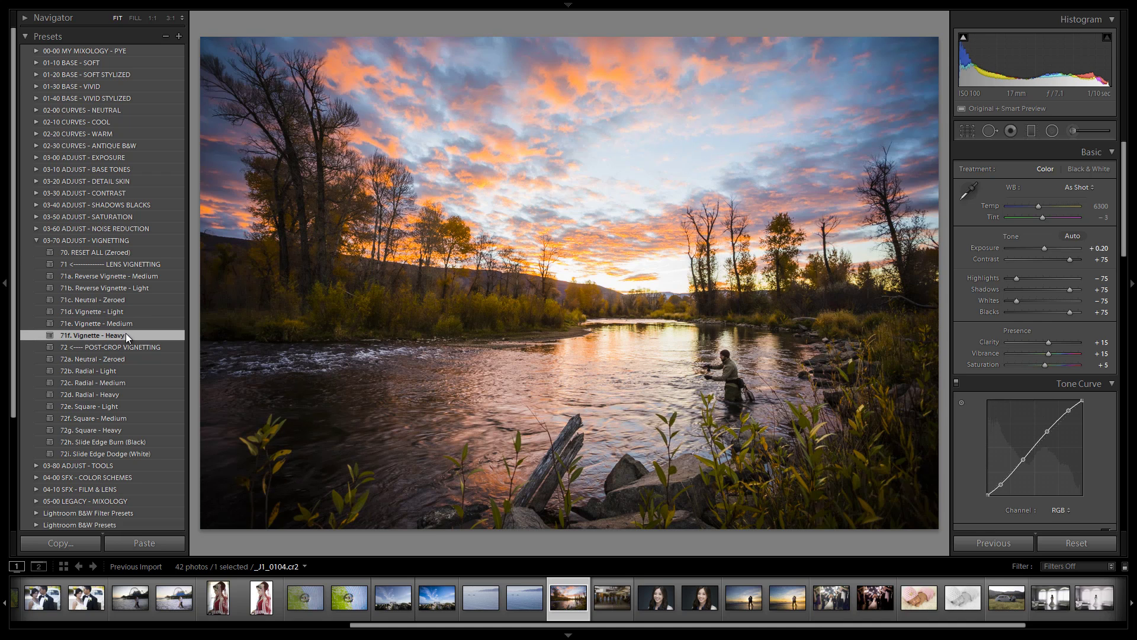
Compare reverse and light vignettes, then settle on 71c. Neutral - Zeroed
{"action": "left_click", "coordinate": [138, 295]}
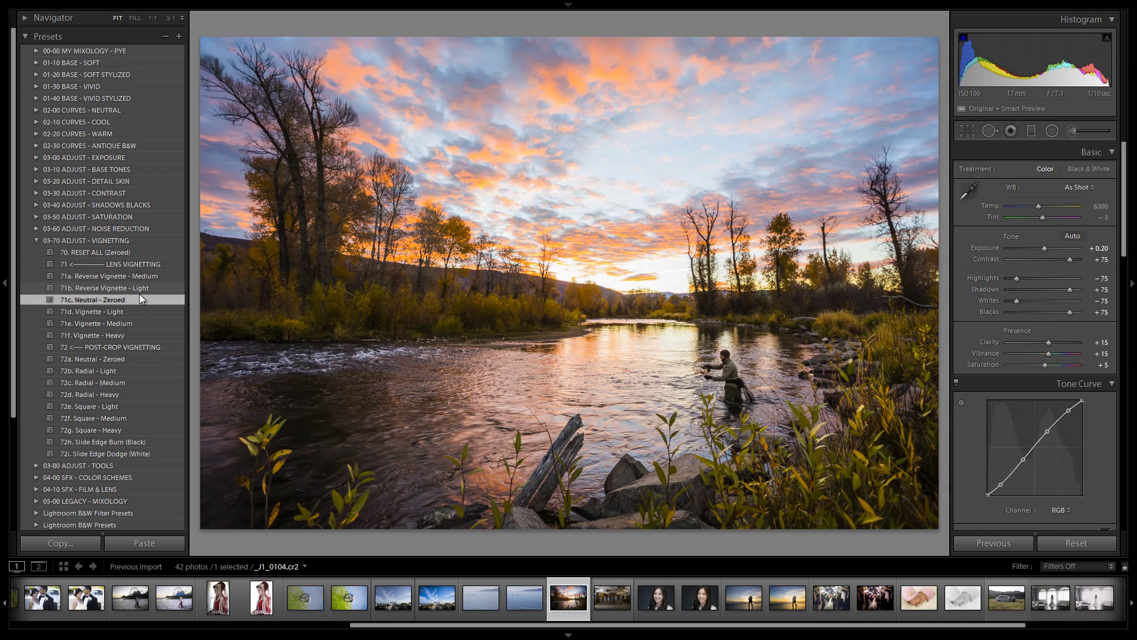
{"action": "left_click", "coordinate": [140, 290]}
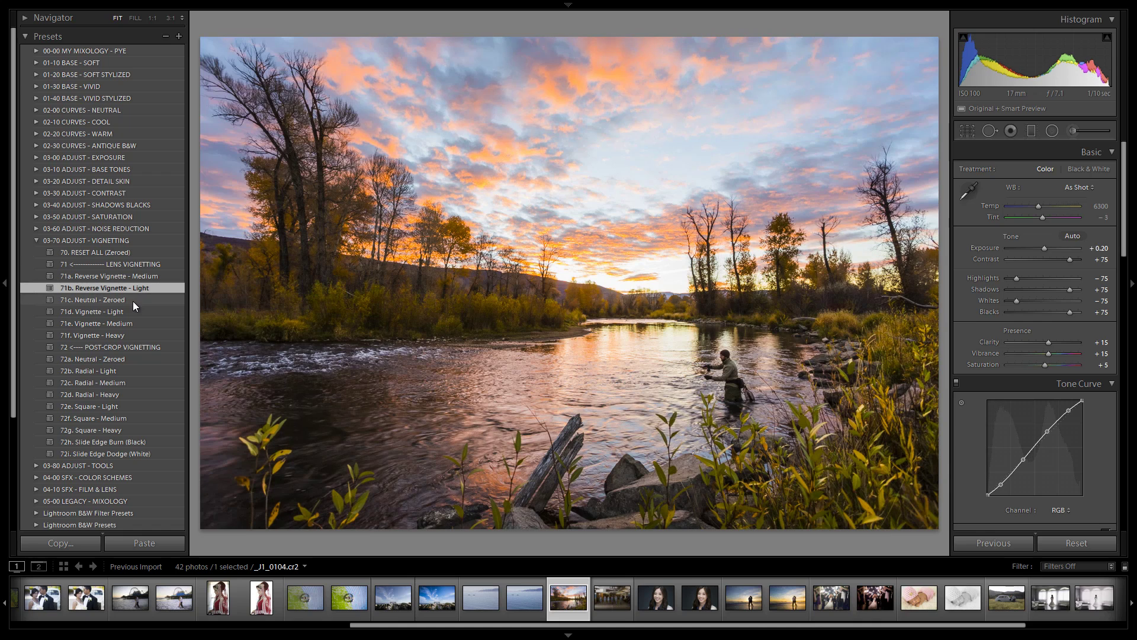
{"action": "left_click", "coordinate": [133, 301]}
{"action": "left_click", "coordinate": [126, 307]}
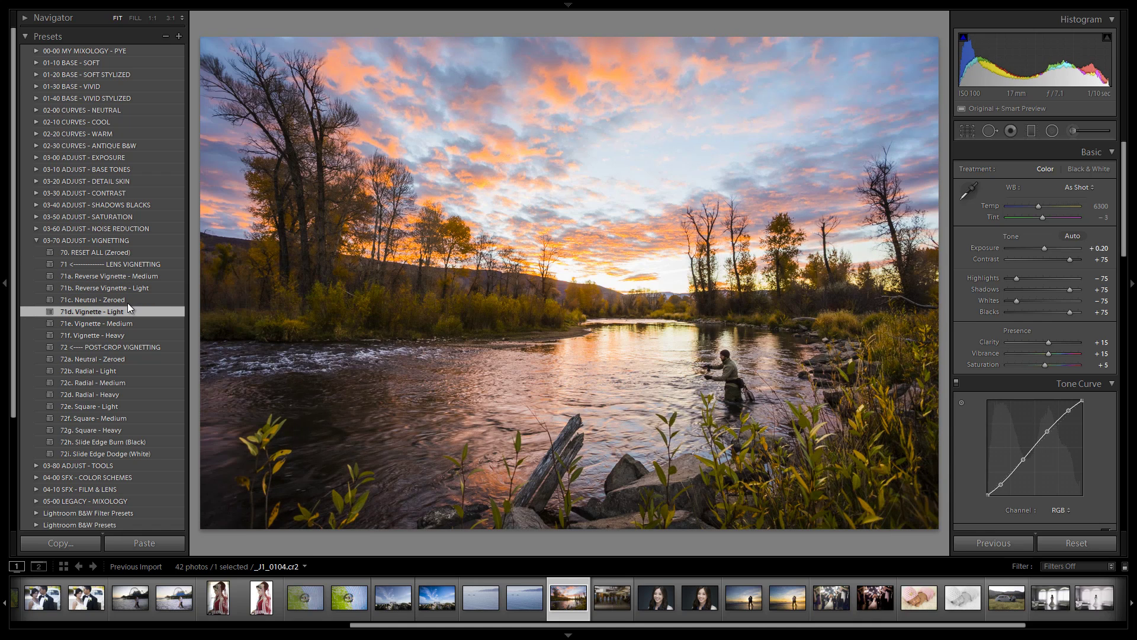
{"action": "left_click", "coordinate": [124, 300]}
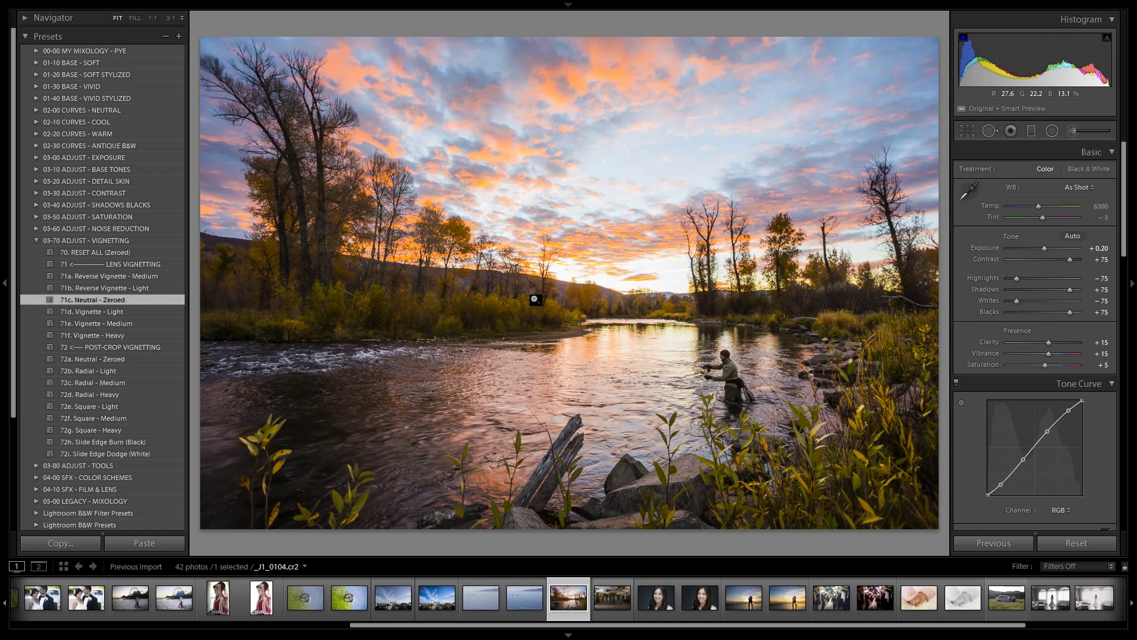
{"action": "left_click", "coordinate": [1031, 132]}
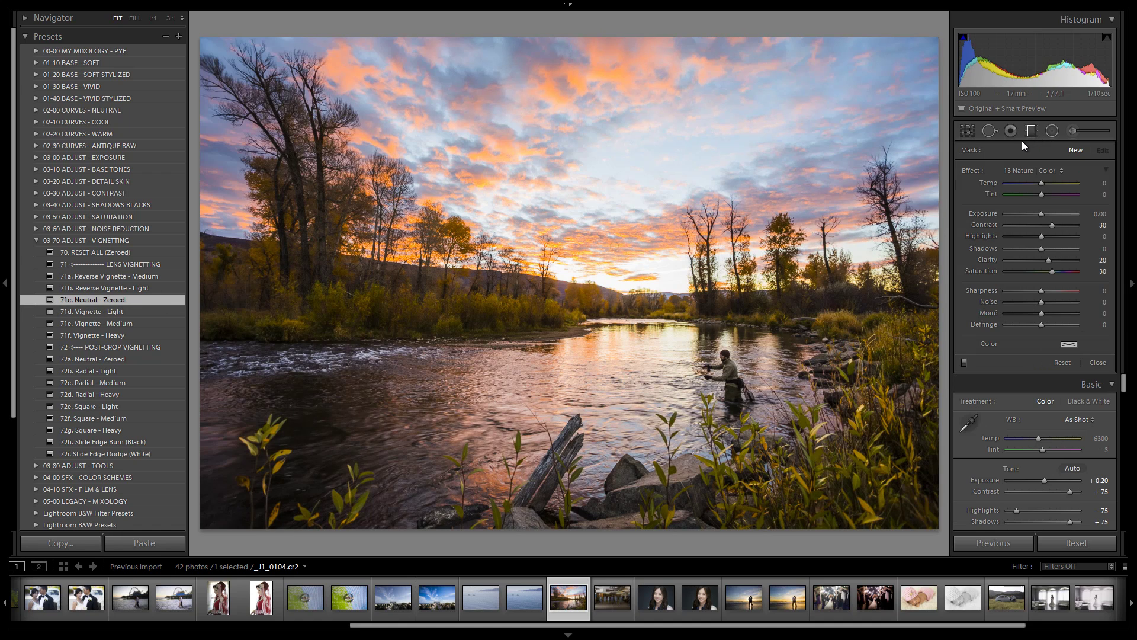
{"action": "left_click", "coordinate": [1032, 132]}
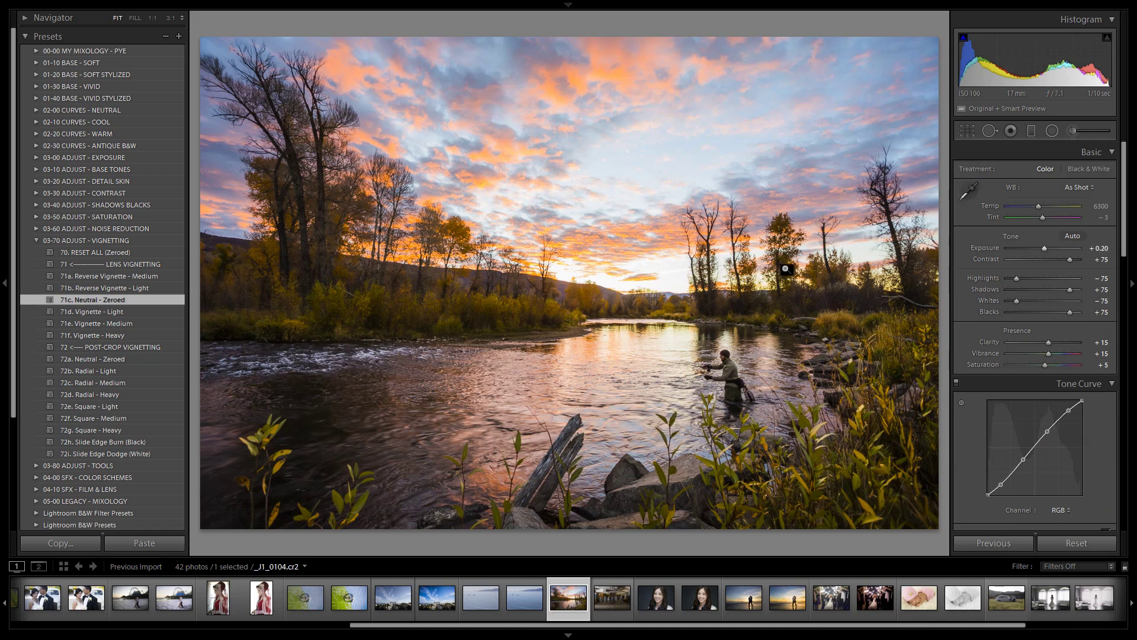
Crop to a 16 x 9 aspect, nudging the photo down to keep the fisherman framed
{"action": "key", "text": "r"}
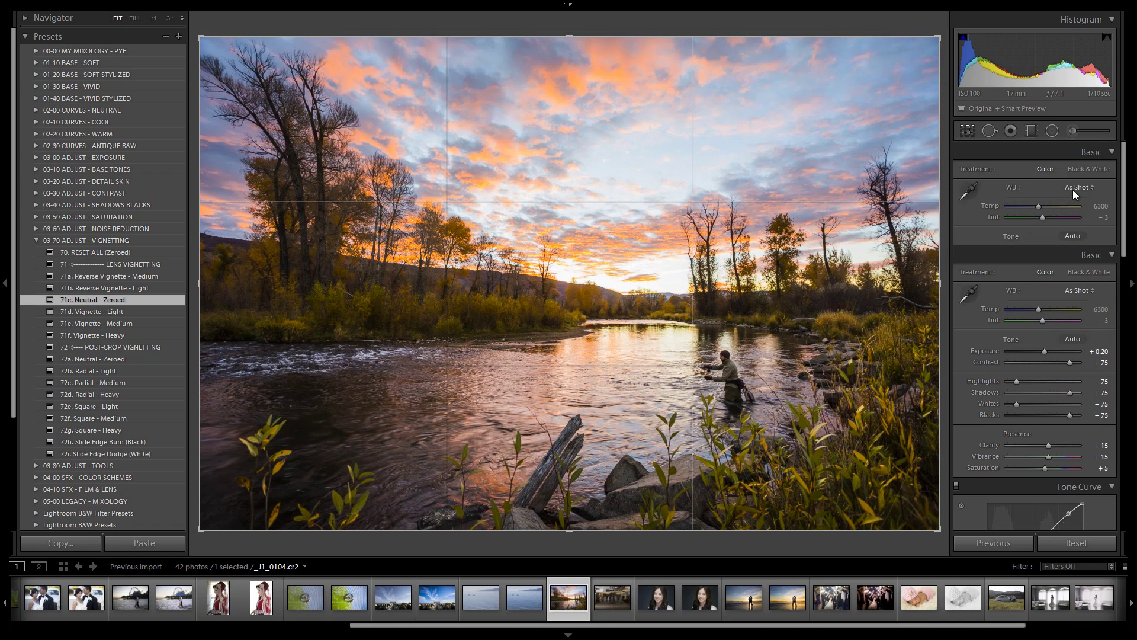
{"action": "left_click", "coordinate": [1074, 172]}
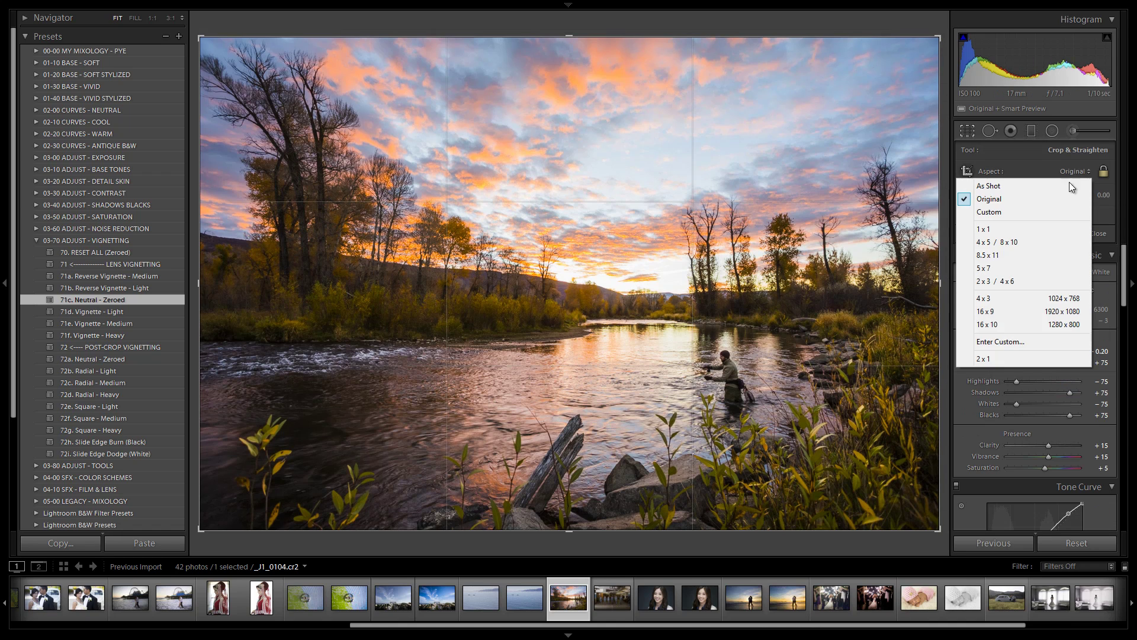
{"action": "left_click", "coordinate": [1020, 312]}
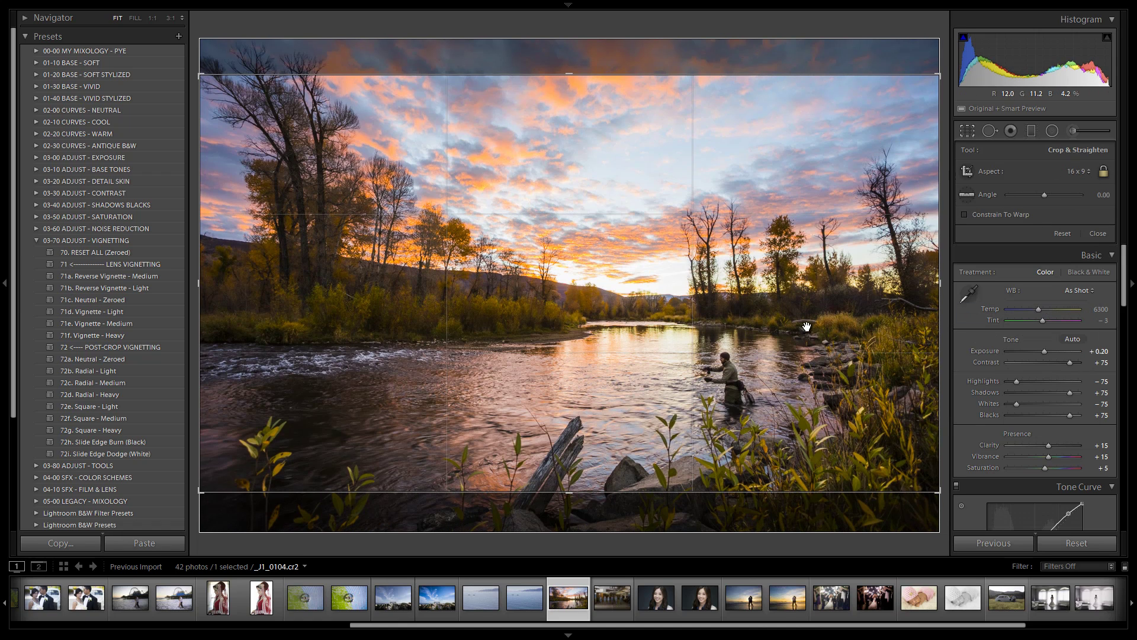
{"action": "key", "text": "Return"}
{"action": "key", "text": "r"}
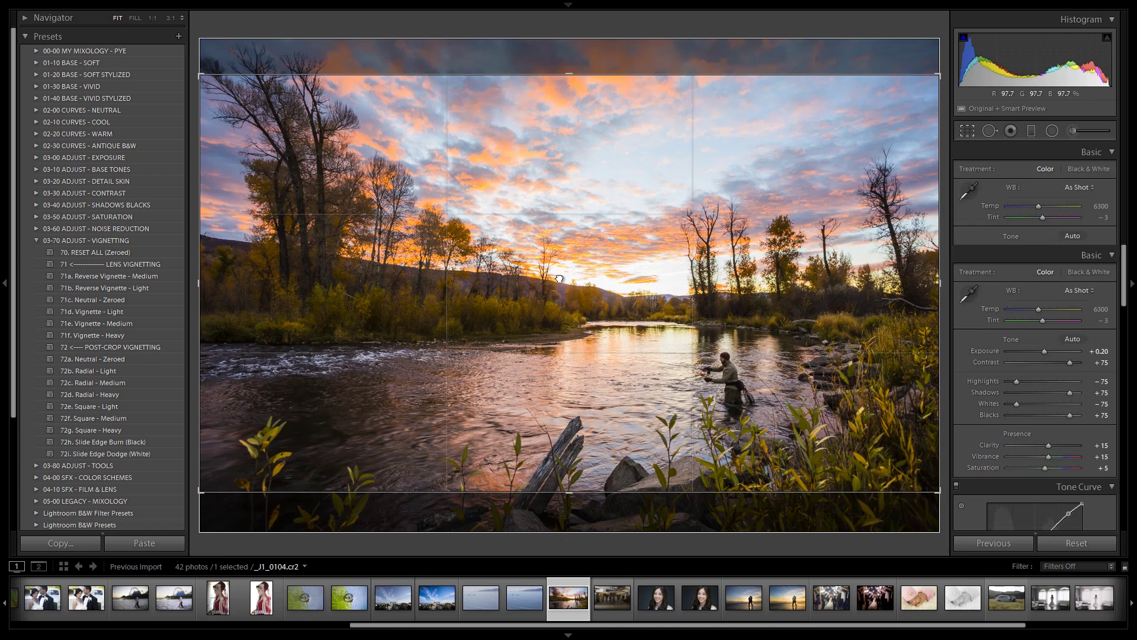
{"action": "left_click_drag", "start_coordinate": [563, 270], "coordinate": [590, 305]}
{"action": "key", "text": "Return"}
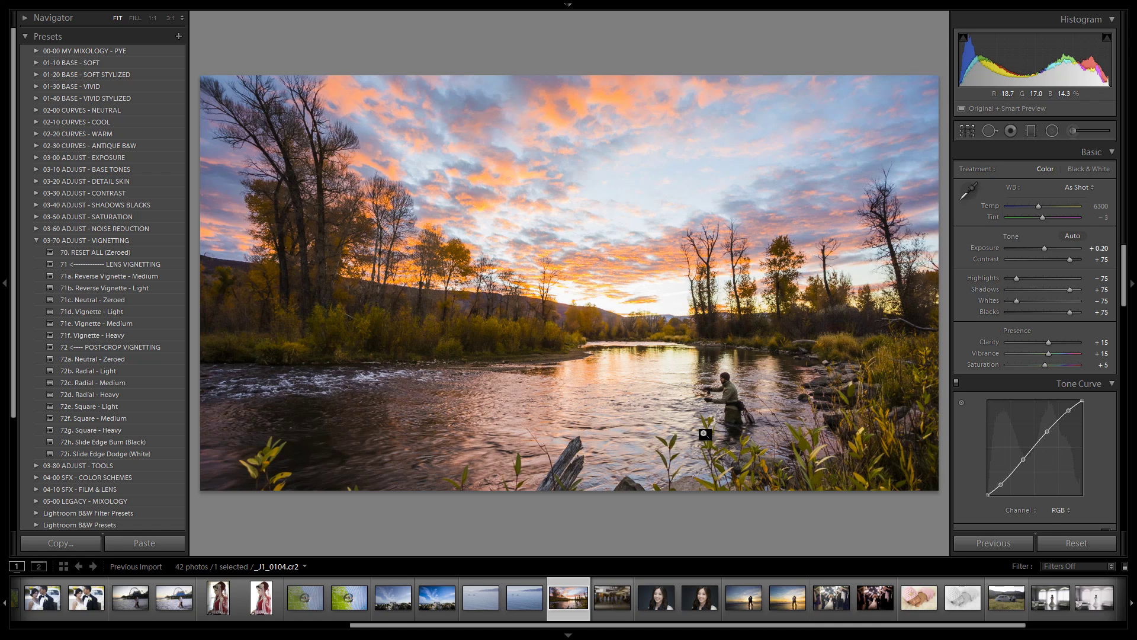
{"action": "key", "text": "r"}
{"action": "key", "text": "Return"}
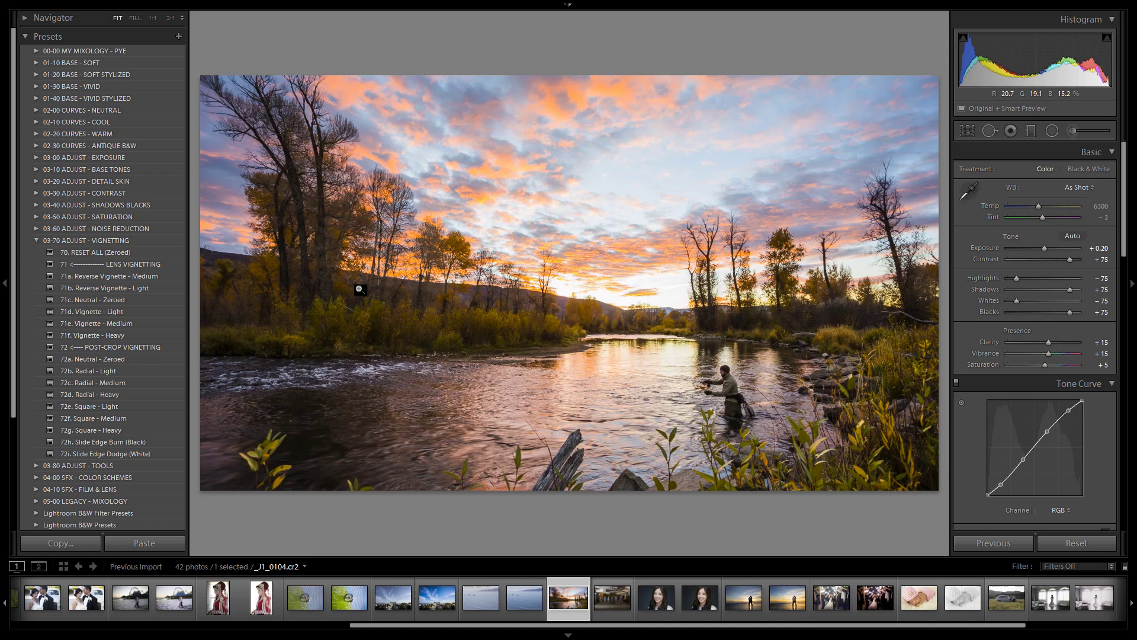
Apply 51b. Saturate - Light + Blues from 03-50 ADJUST - SATURATION, compare without it, and reapply
{"action": "left_click", "coordinate": [37, 240]}
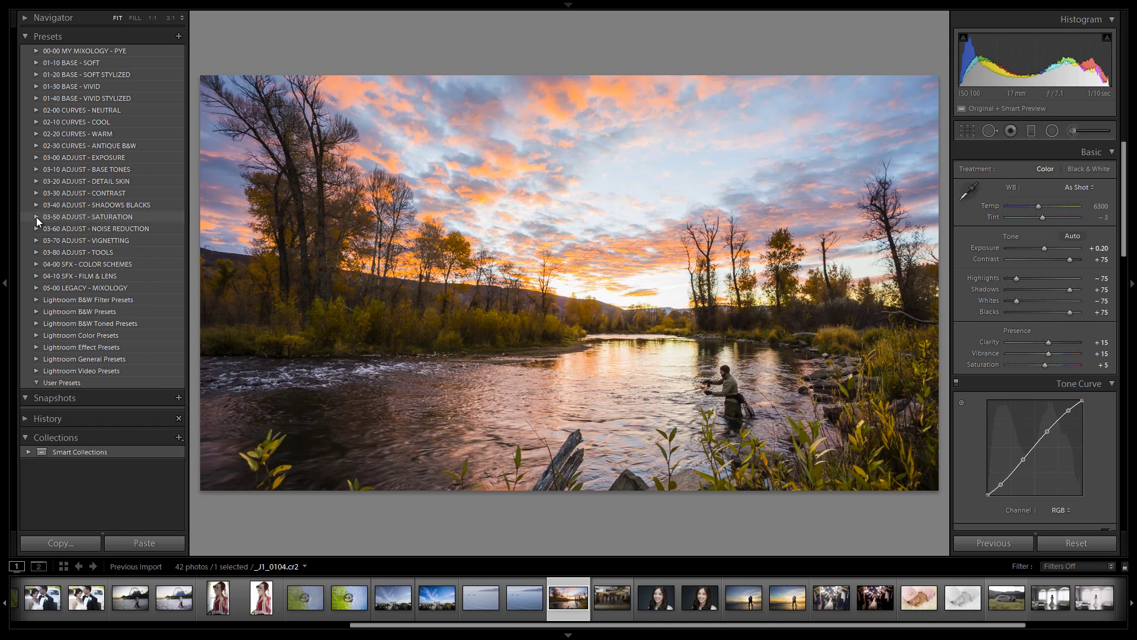
{"action": "left_click", "coordinate": [37, 217]}
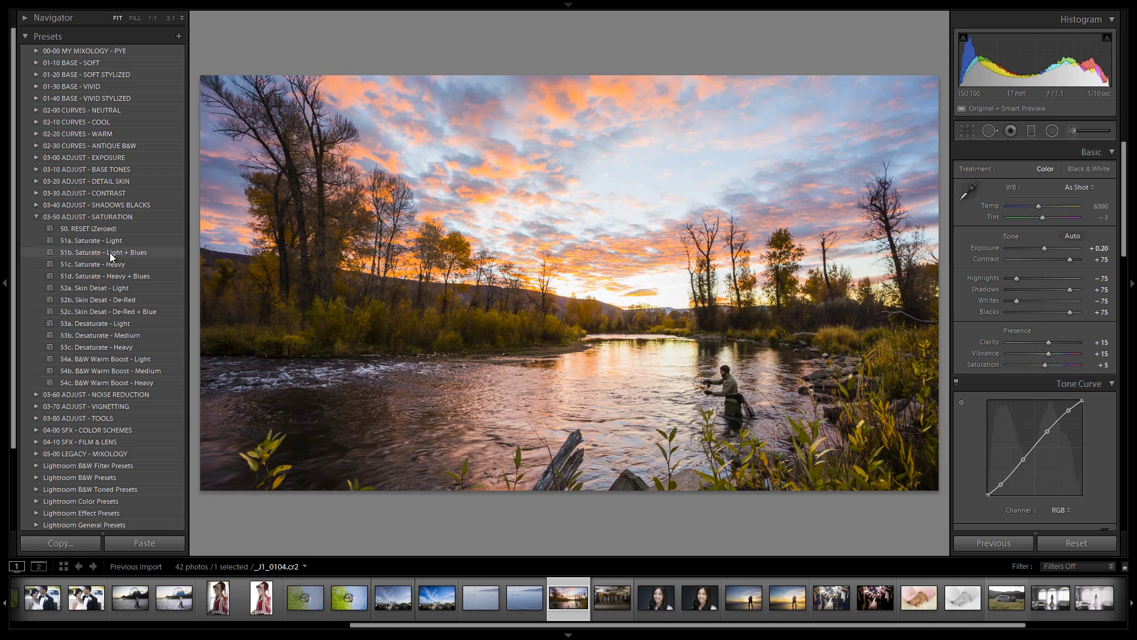
{"action": "left_click", "coordinate": [130, 251]}
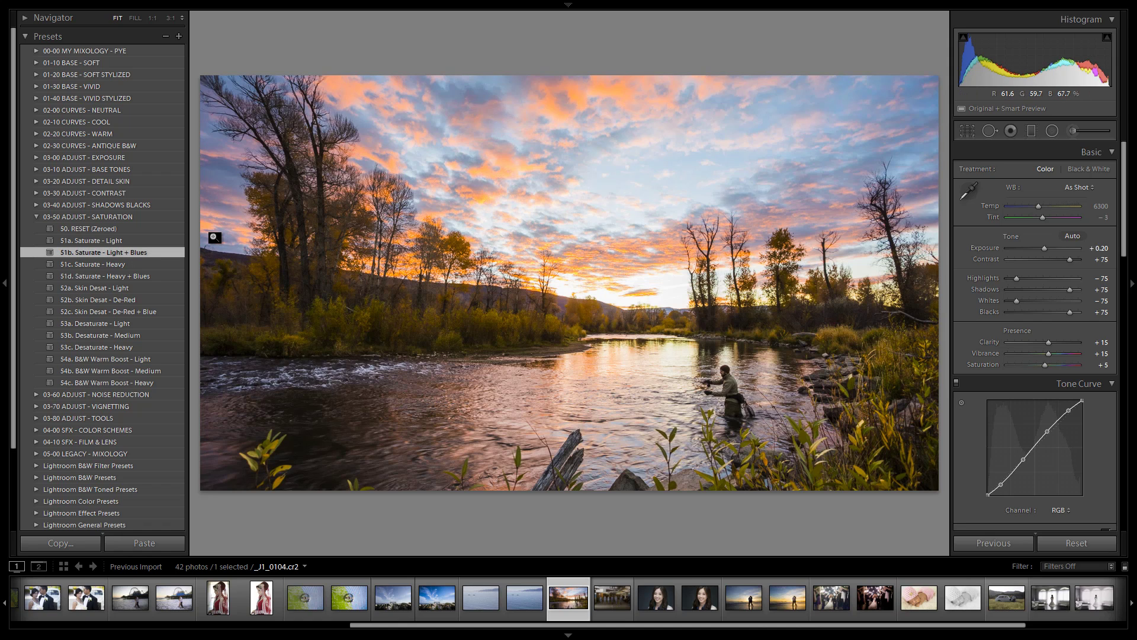
{"action": "key", "text": "ctrl+z"}
{"action": "left_click", "coordinate": [133, 251]}
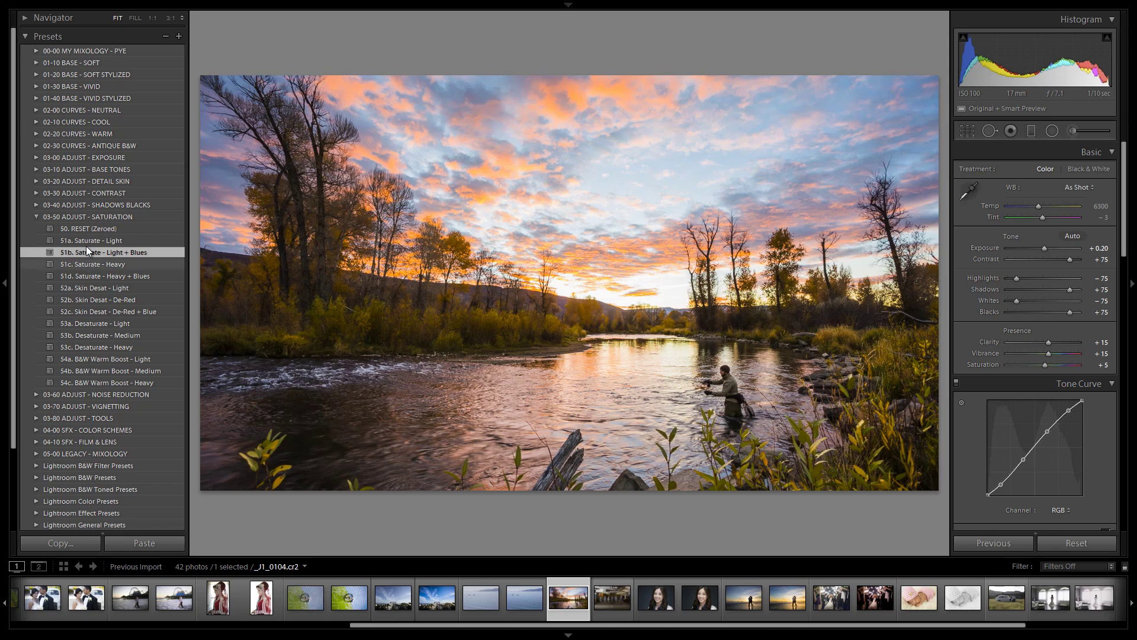
{"action": "left_click", "coordinate": [37, 217]}
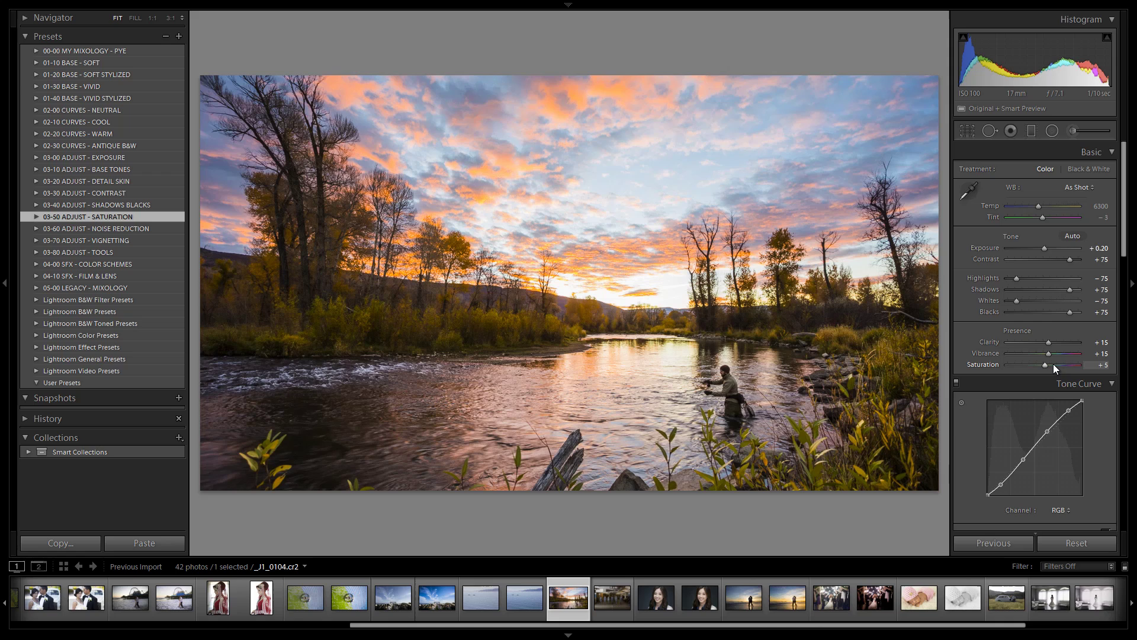
{"action": "scroll", "coordinate": [1051, 300], "scroll_direction": "down", "scroll_amount": 3}
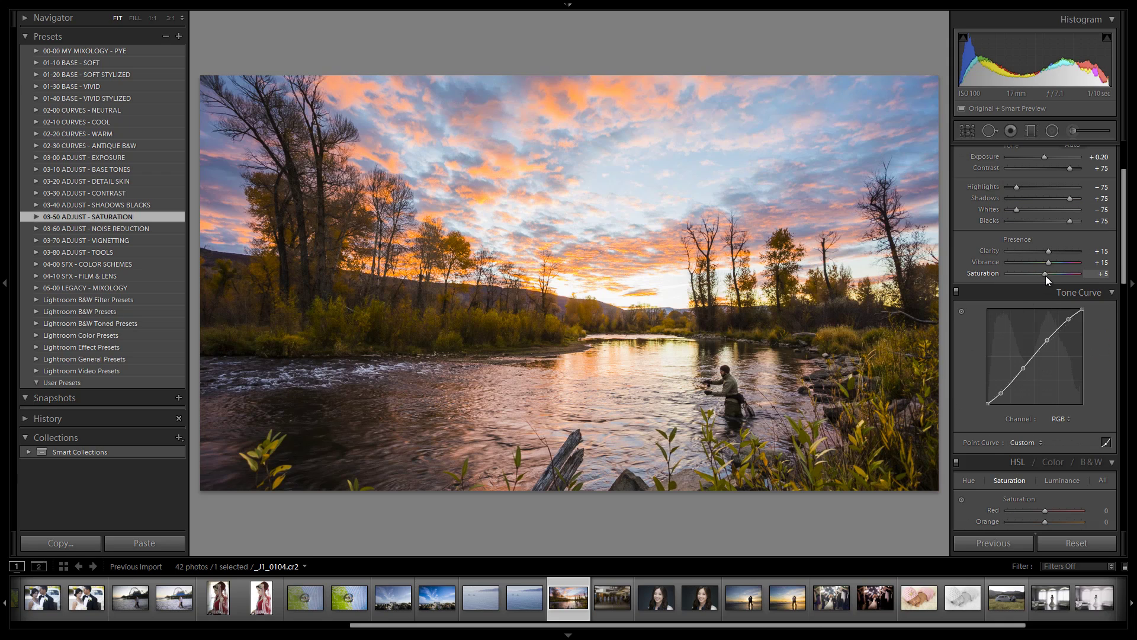
{"action": "double_click", "coordinate": [1045, 275]}
{"action": "double_click", "coordinate": [1049, 262]}
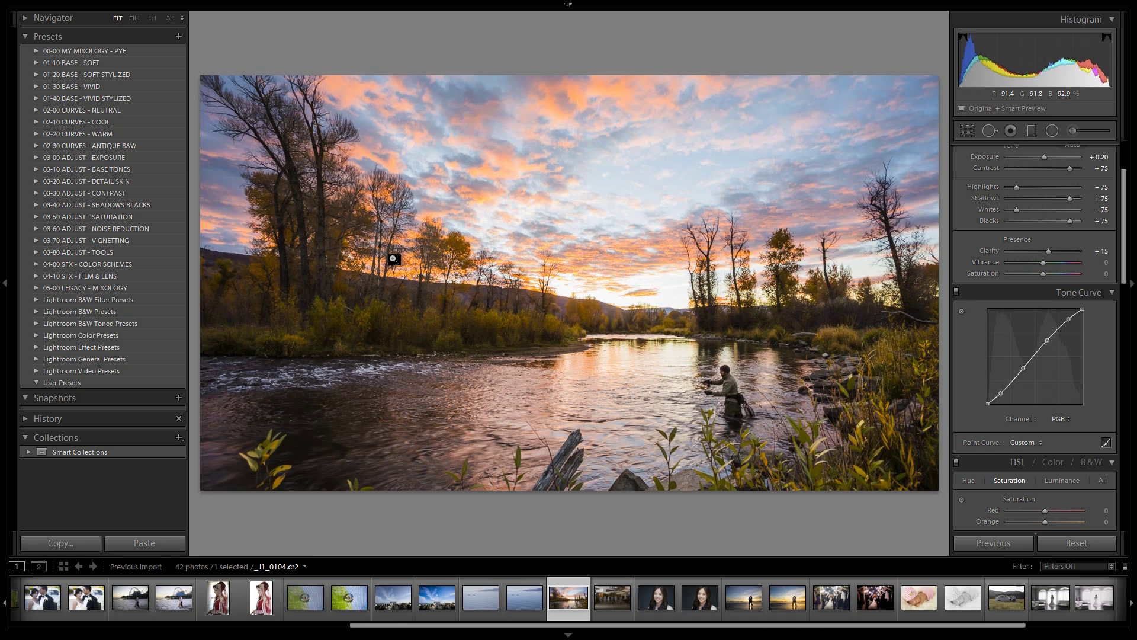
{"action": "key", "text": "ctrl+z"}
{"action": "left_click", "coordinate": [1045, 272]}
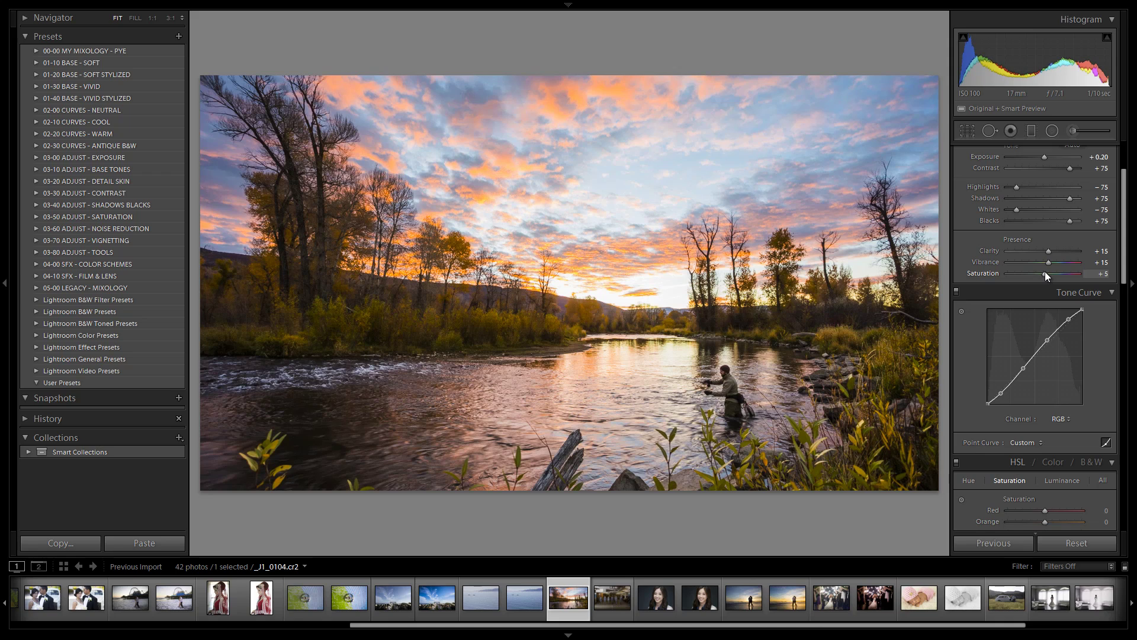
{"action": "scroll", "coordinate": [1071, 254], "scroll_direction": "down", "scroll_amount": 3}
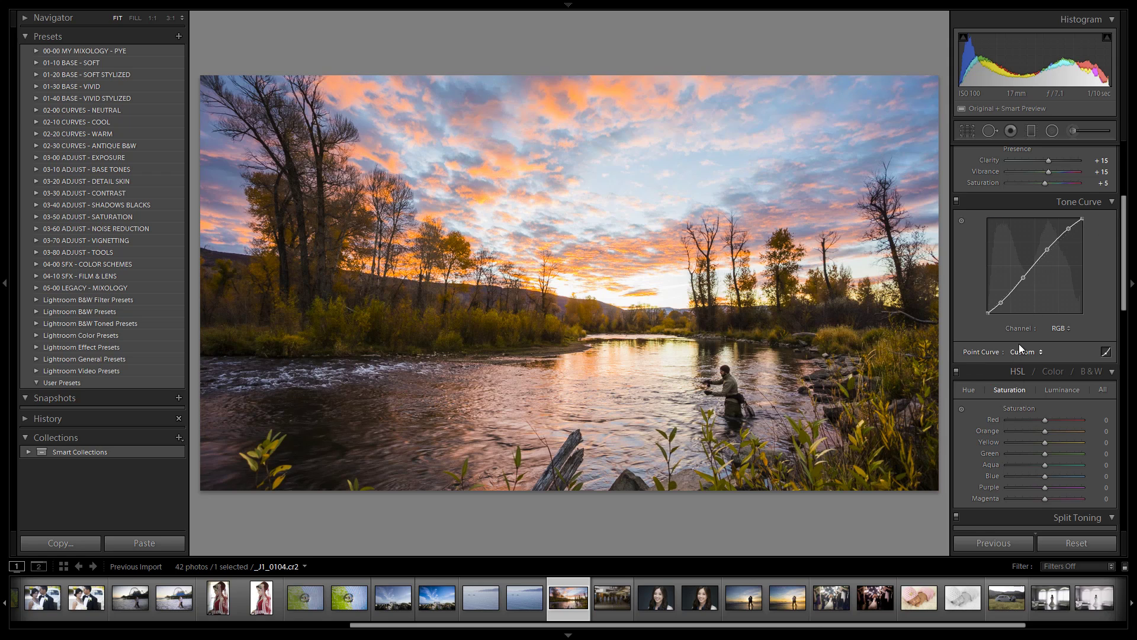
Check HSL Luminance values (Blue −20, Aqua and Purple −10), then scroll down to the Detail panel
{"action": "scroll", "coordinate": [1064, 314], "scroll_direction": "down", "scroll_amount": 6}
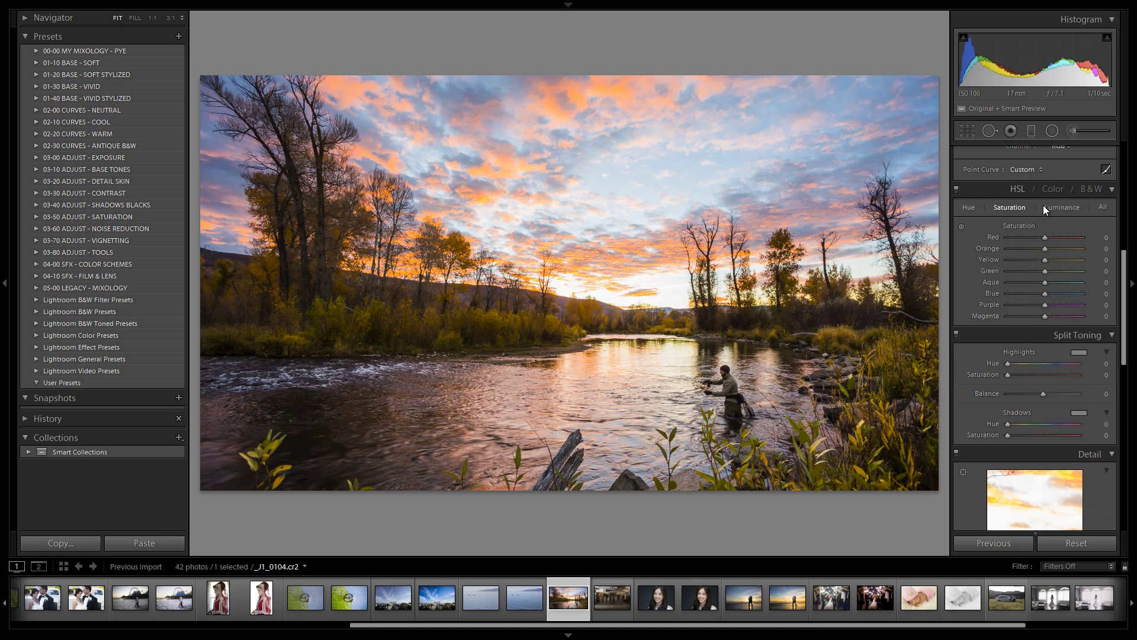
{"action": "left_click", "coordinate": [1054, 207]}
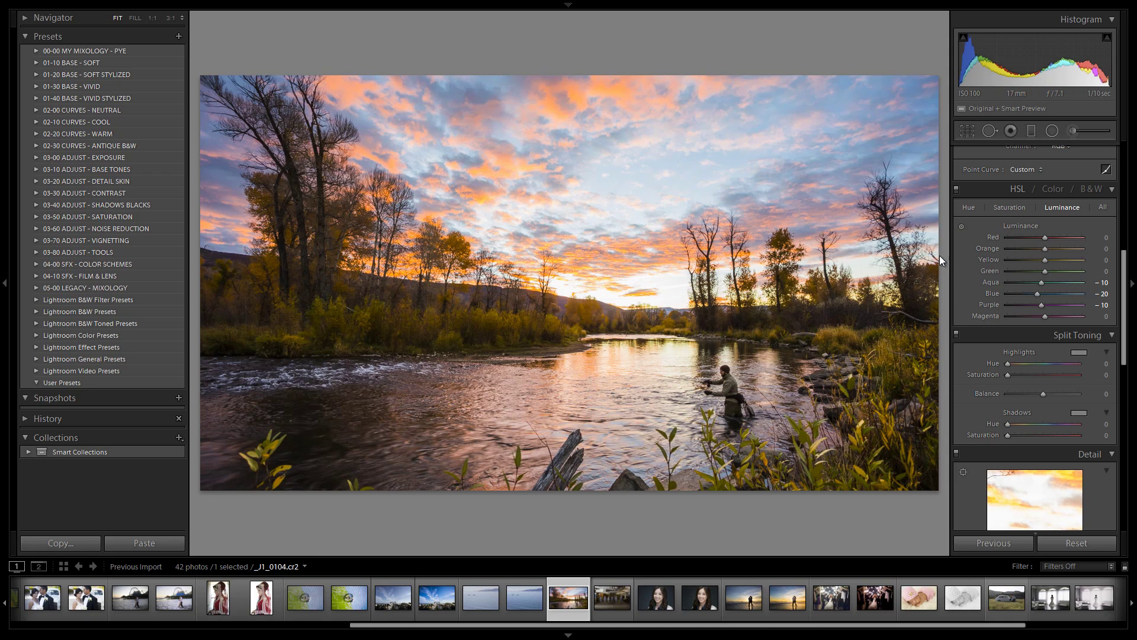
{"action": "scroll", "coordinate": [1036, 308], "scroll_direction": "down", "scroll_amount": 3}
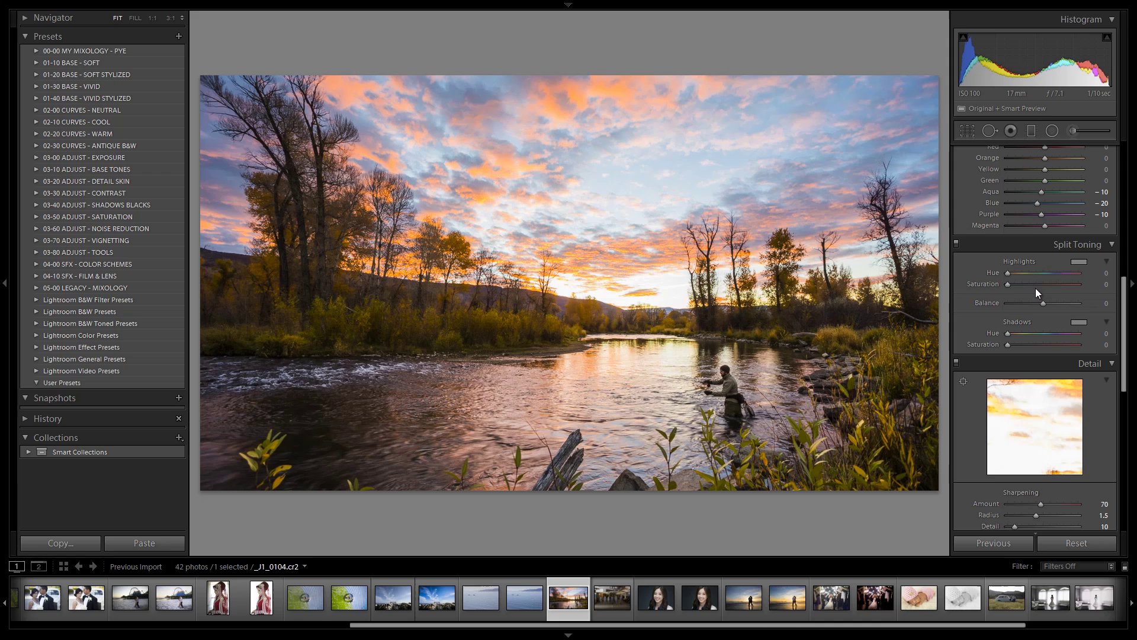
{"action": "scroll", "coordinate": [1052, 282], "scroll_direction": "down", "scroll_amount": 6}
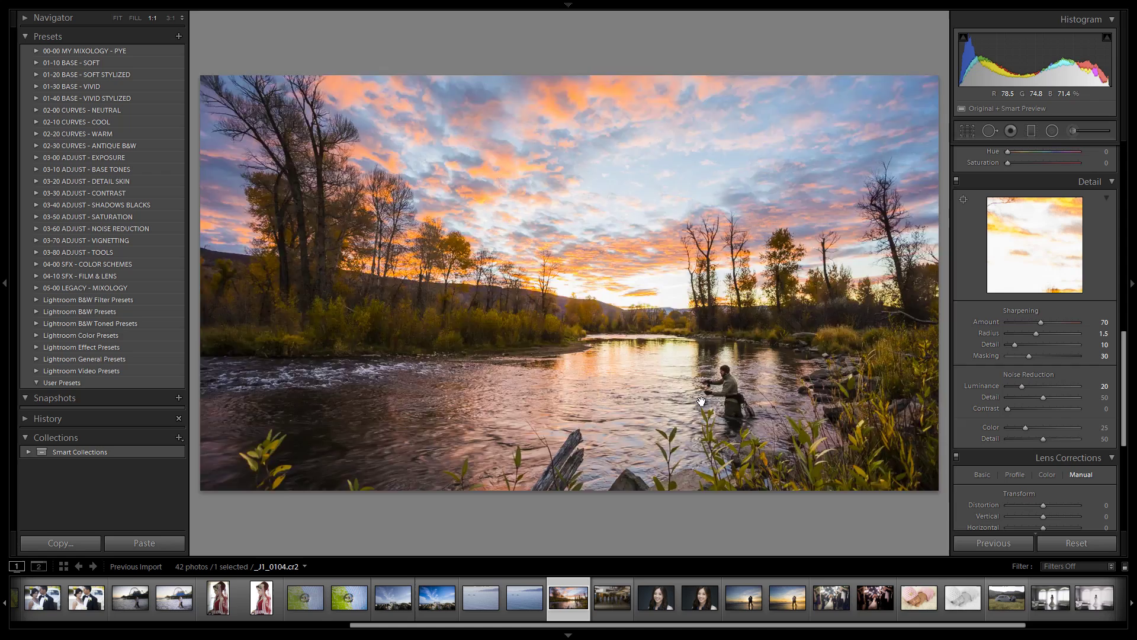
Inspect the fisherman and the grainy dark river water at 1:1 zoom
{"action": "left_click", "coordinate": [708, 422]}
{"action": "left_click_drag", "start_coordinate": [769, 373], "coordinate": [723, 353]}
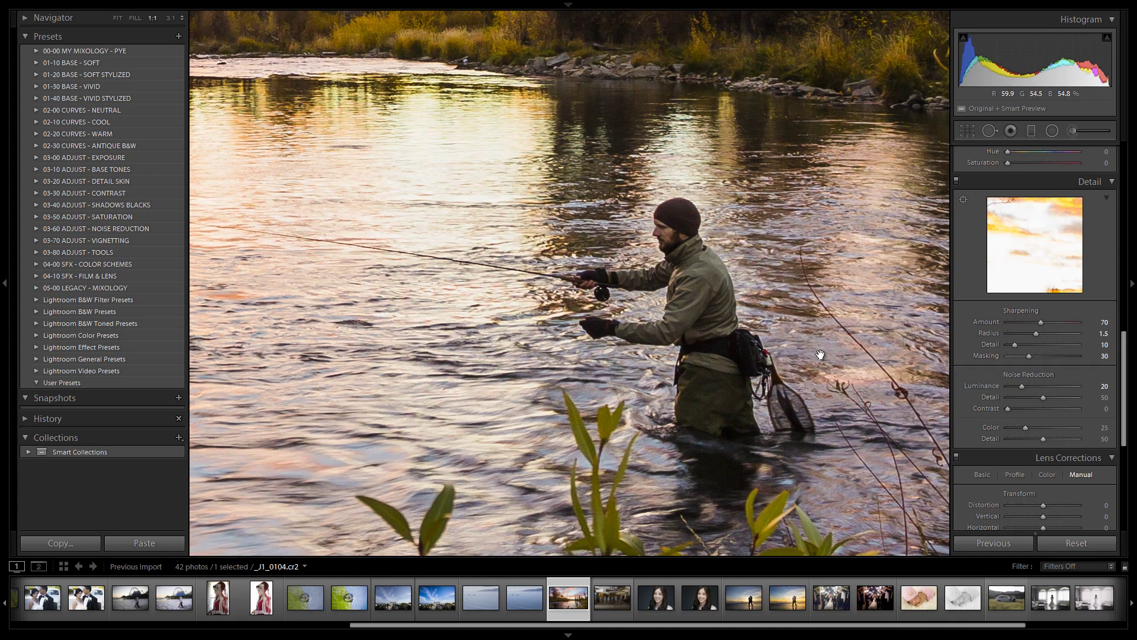
{"action": "left_click", "coordinate": [819, 354]}
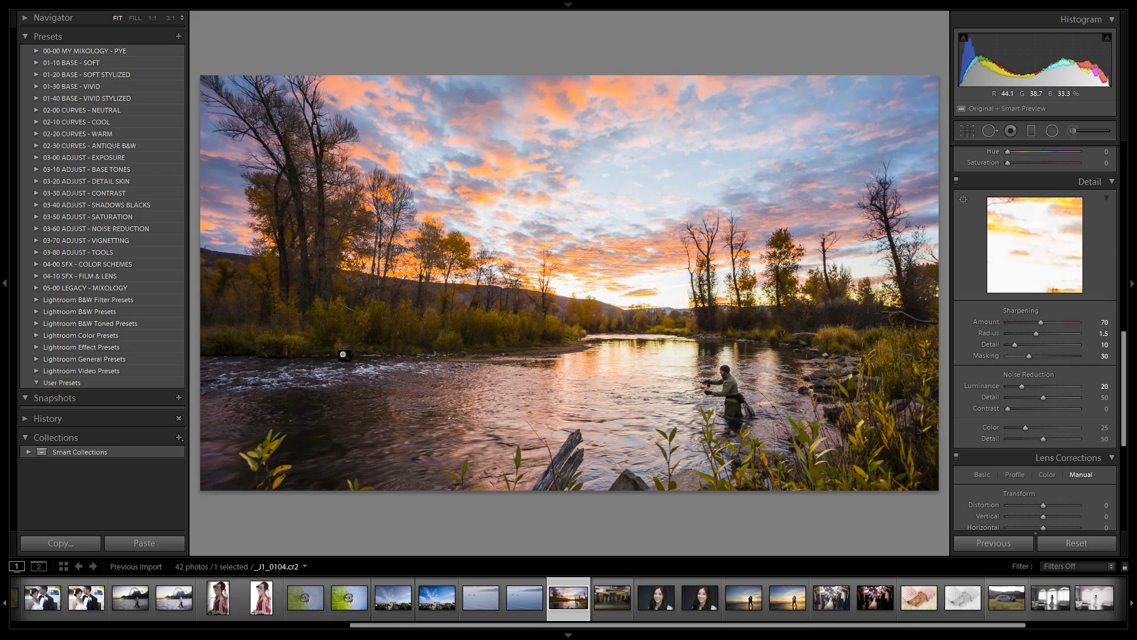
{"action": "left_click", "coordinate": [338, 407]}
{"action": "left_click_drag", "start_coordinate": [338, 406], "coordinate": [556, 254]}
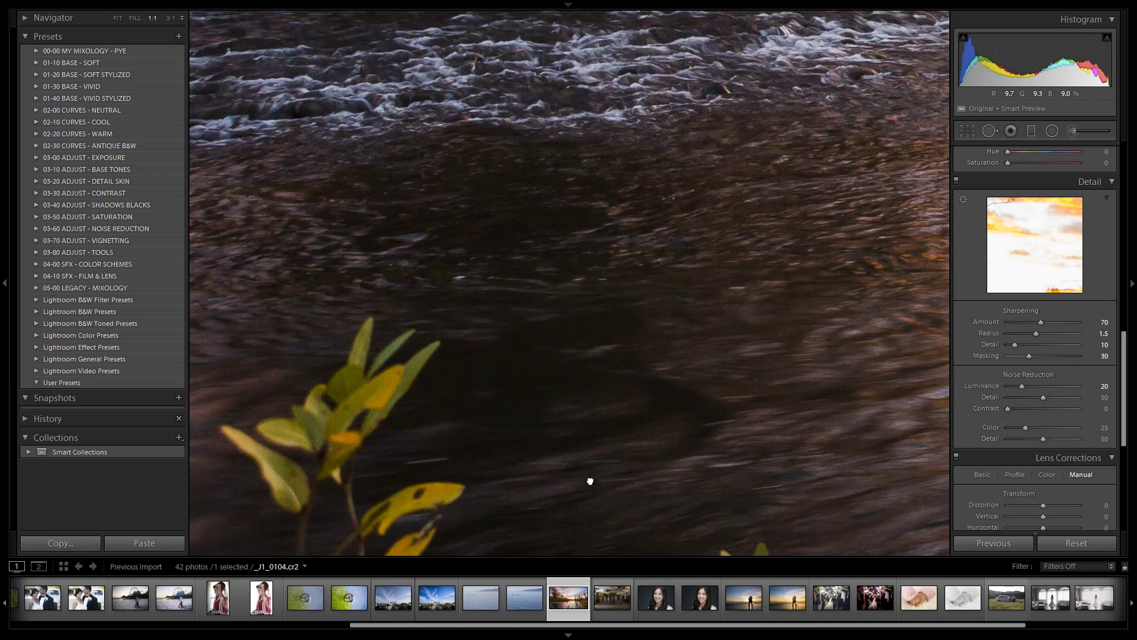
{"action": "left_click_drag", "start_coordinate": [589, 478], "coordinate": [695, 294]}
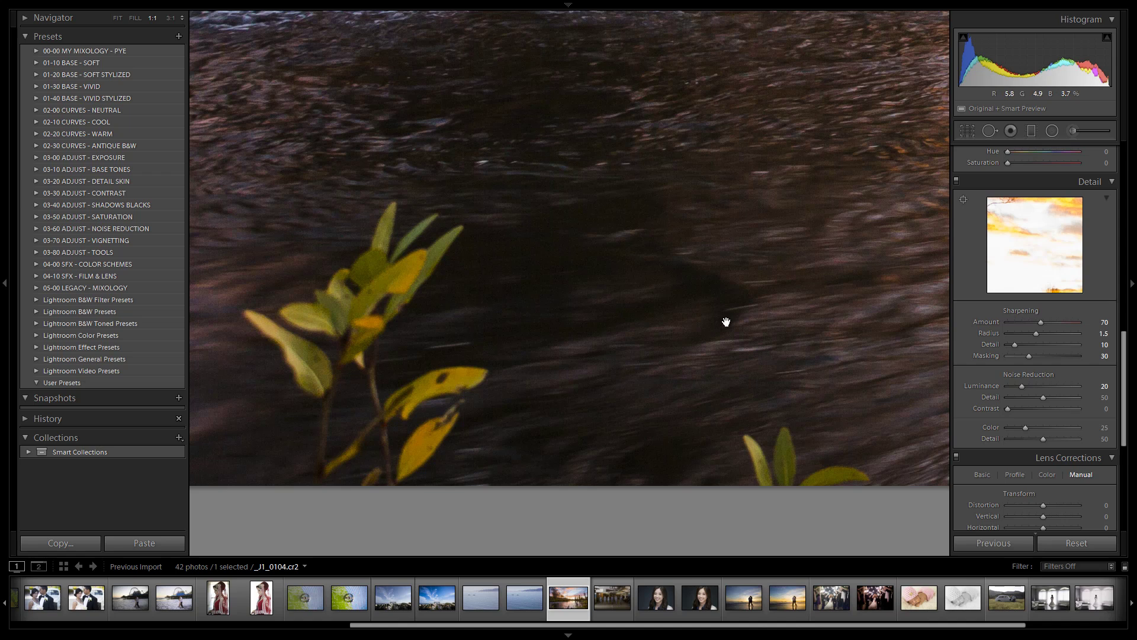
Raise Luminance noise reduction to 40, then recheck the fisherman at 1:1 and Fit
{"action": "left_click_drag", "start_coordinate": [1022, 386], "coordinate": [1037, 388]}
{"action": "key", "text": "shift"}
{"action": "left_click", "coordinate": [725, 297]}
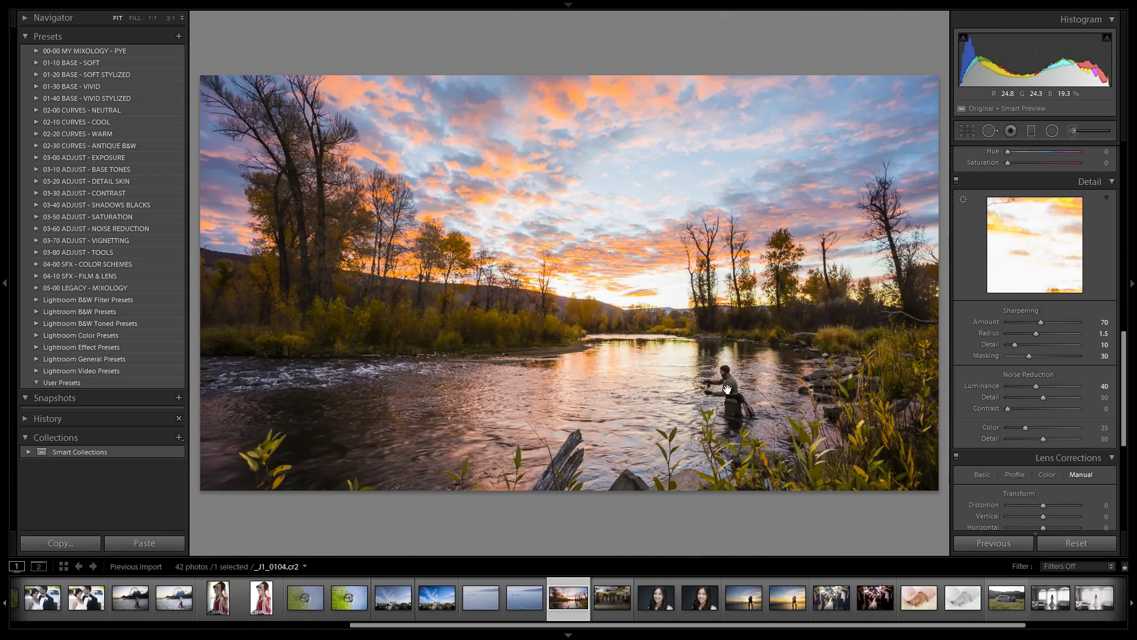
{"action": "left_click", "coordinate": [727, 388]}
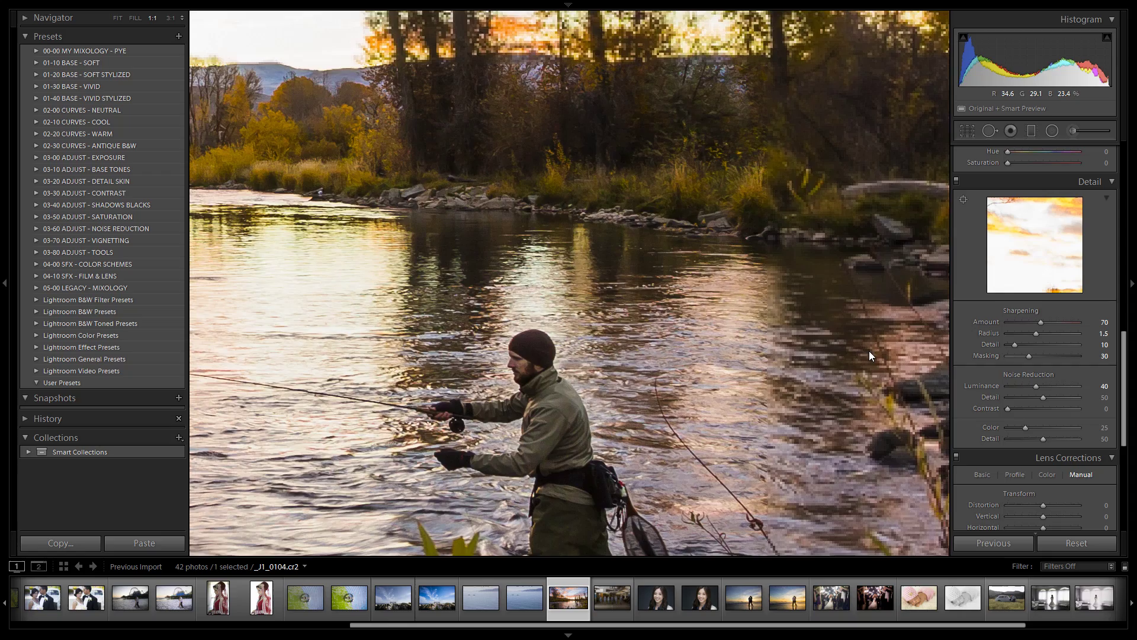
{"action": "left_click", "coordinate": [771, 354]}
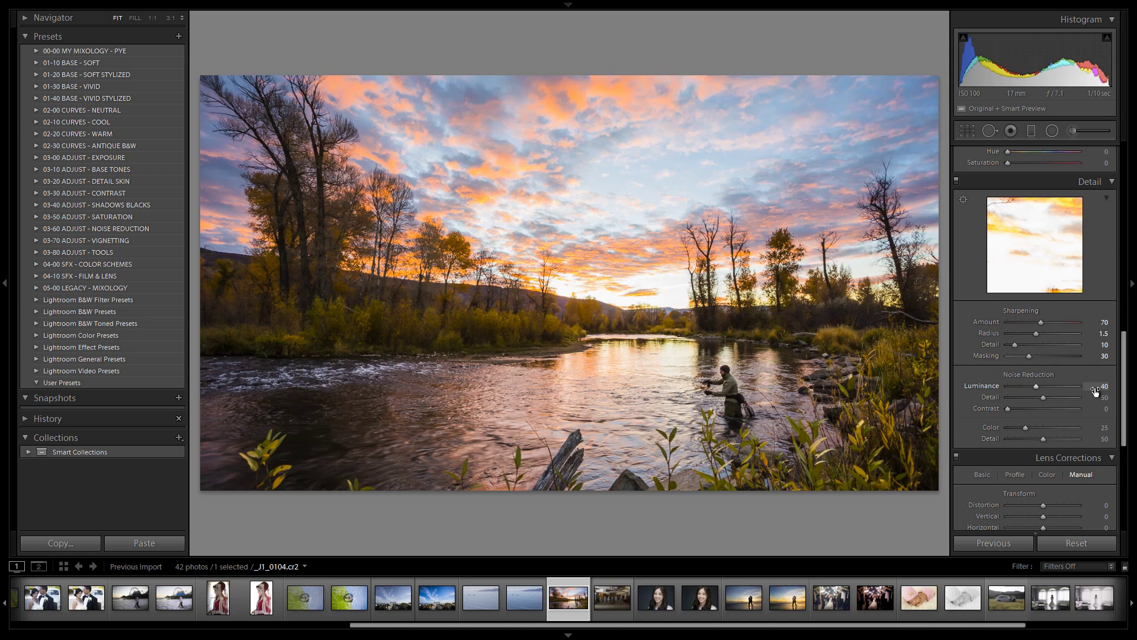
{"action": "scroll", "coordinate": [1085, 396], "scroll_direction": "down", "scroll_amount": 5}
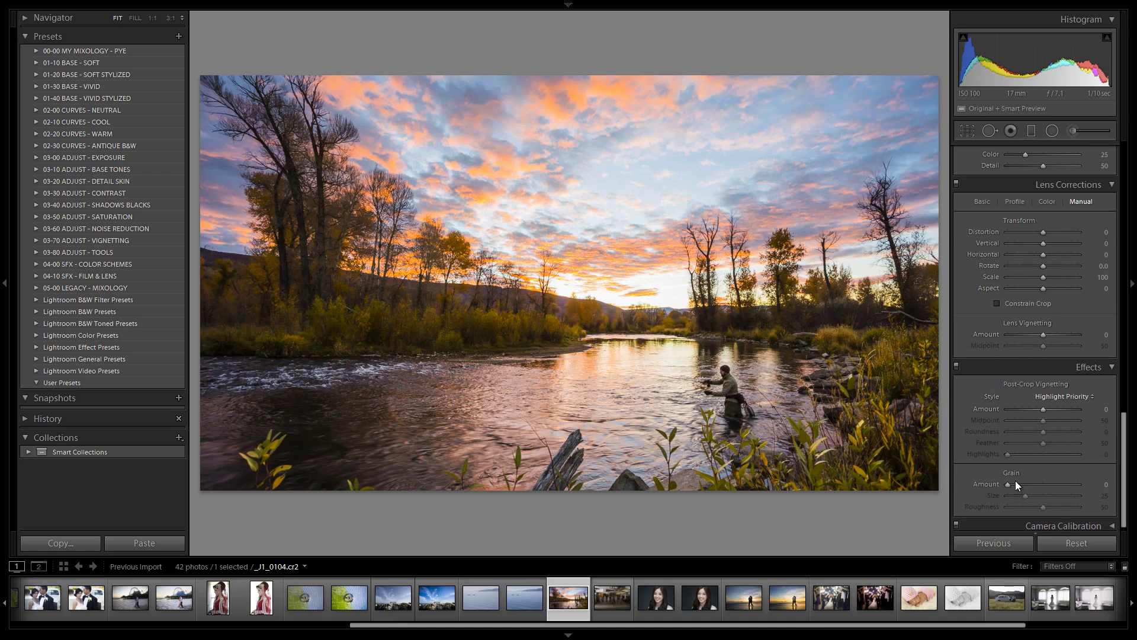
{"action": "scroll", "coordinate": [1041, 412], "scroll_direction": "down", "scroll_amount": 1}
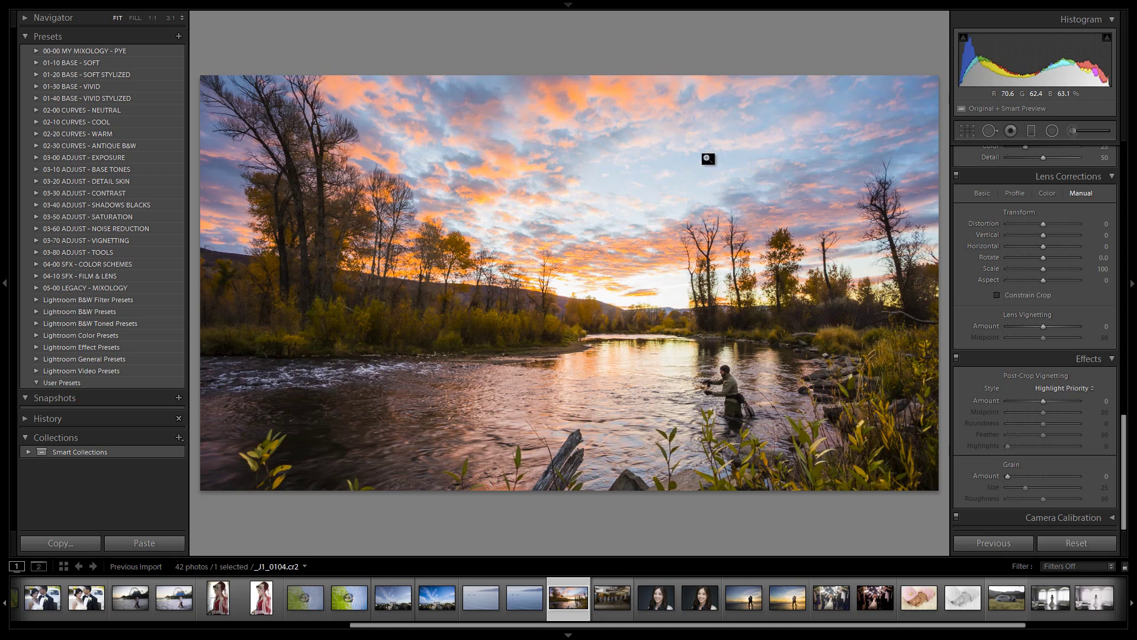
{"action": "key", "text": "backslash"}
{"action": "key", "text": "backslash"}
{"action": "key", "text": "backslash"}
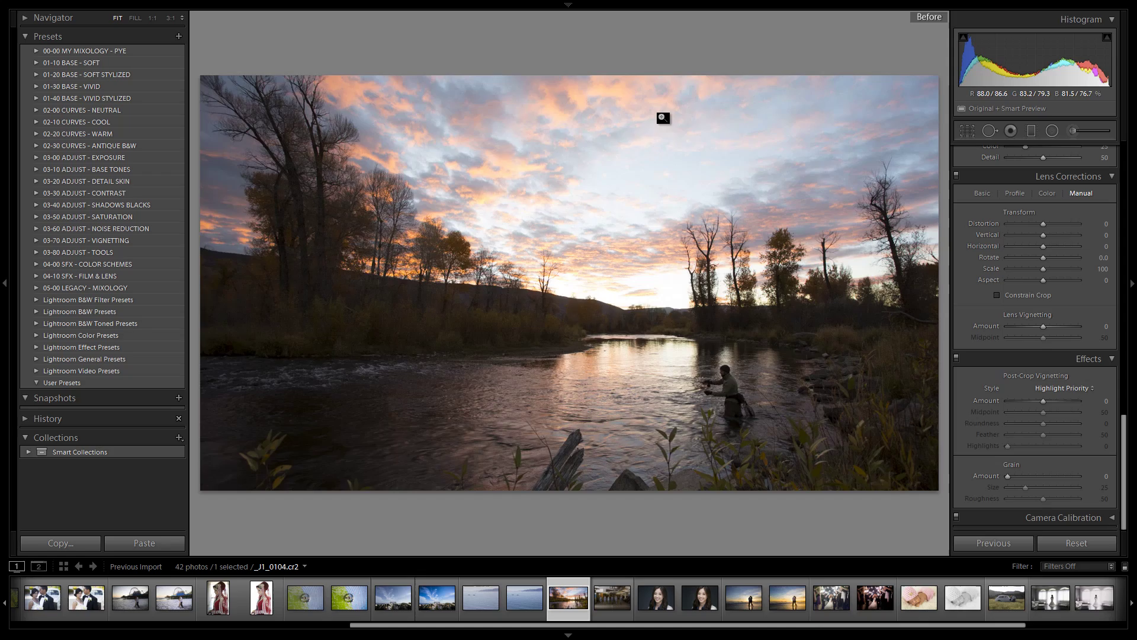
{"action": "key", "text": "backslash"}
{"action": "key", "text": "backslash"}
{"action": "key", "text": "backslash"}
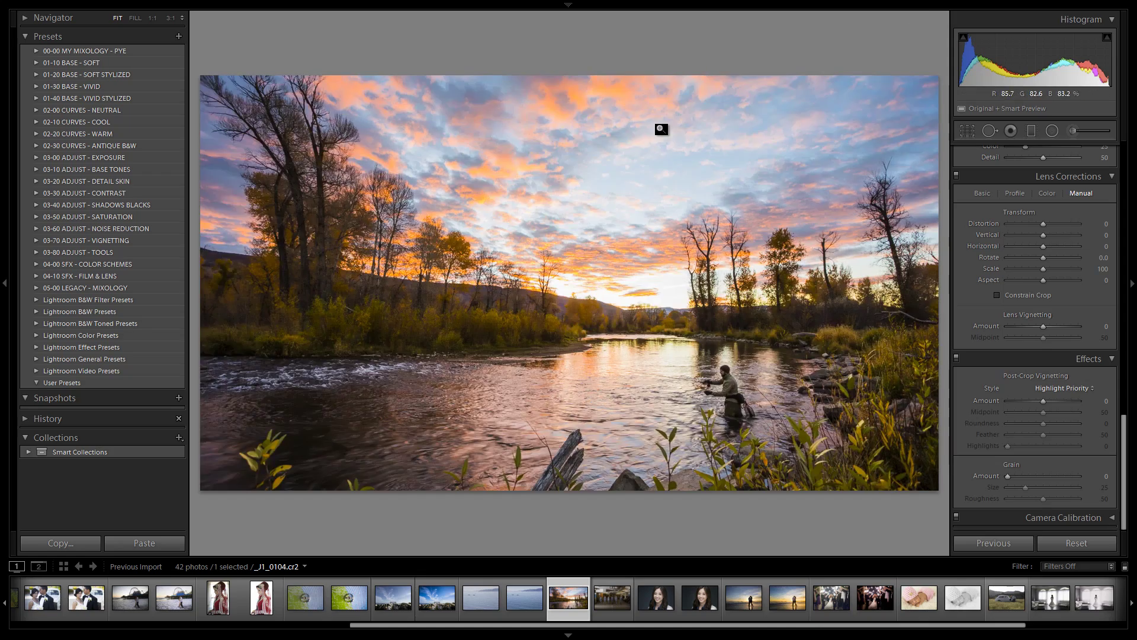
{"action": "key", "text": "backslash"}
{"action": "key", "text": "backslash"}
{"action": "key", "text": "backslash"}
{"action": "key", "text": "backslash"}
{"action": "scroll", "coordinate": [1061, 247], "scroll_direction": "up", "scroll_amount": 10}
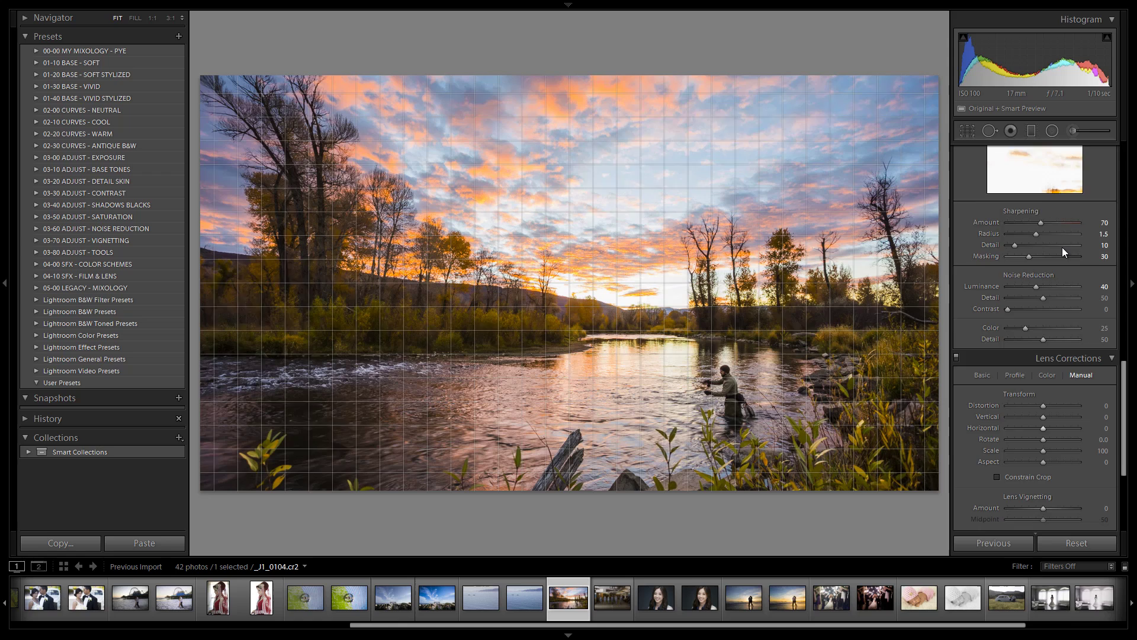